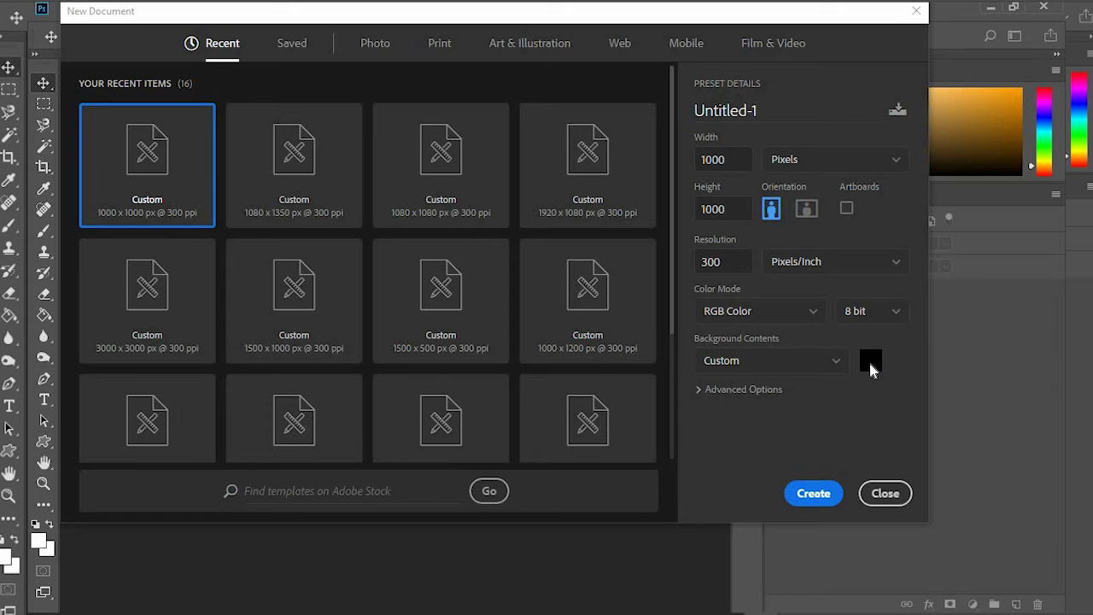
Step: Create a 1000 x 1000 pixel, 300 ppi RGB document with the custom background color ff0000
click(872, 362)
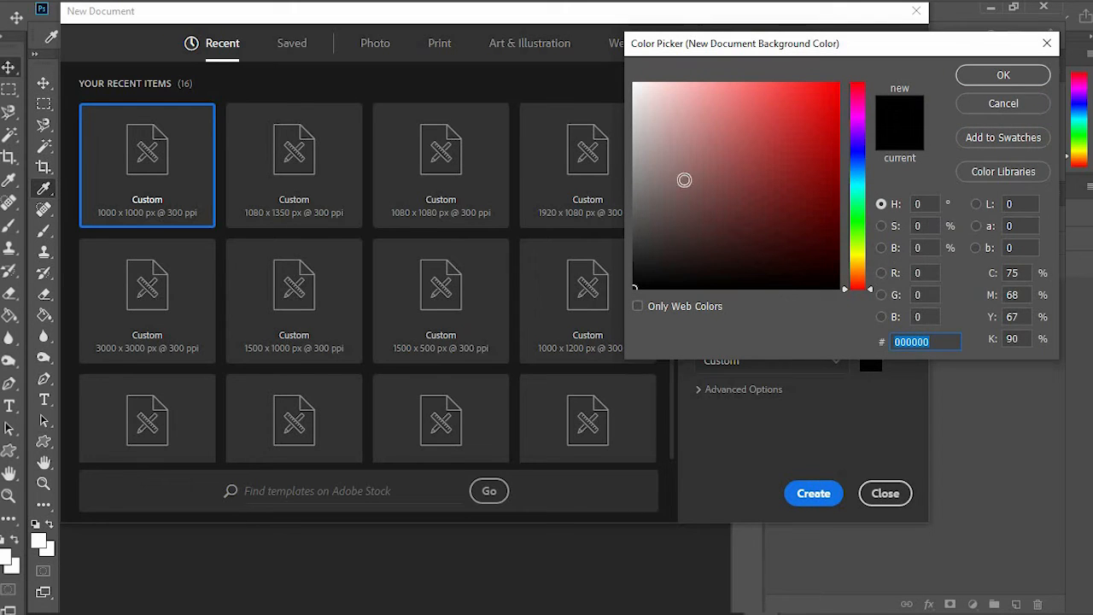
text(fefefeffffff)
text(ff0000)
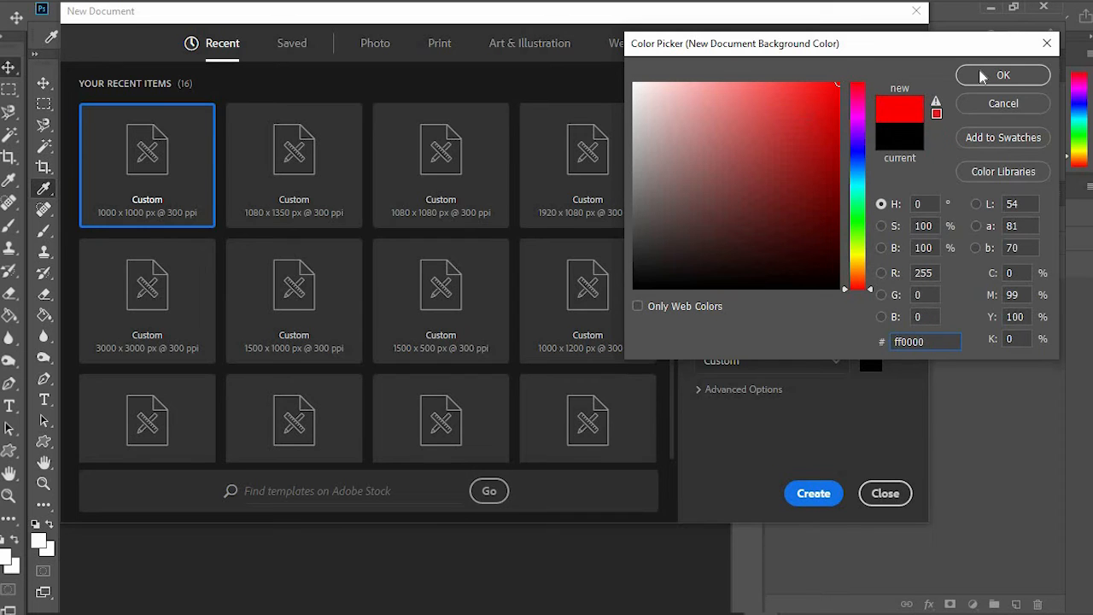
click(996, 77)
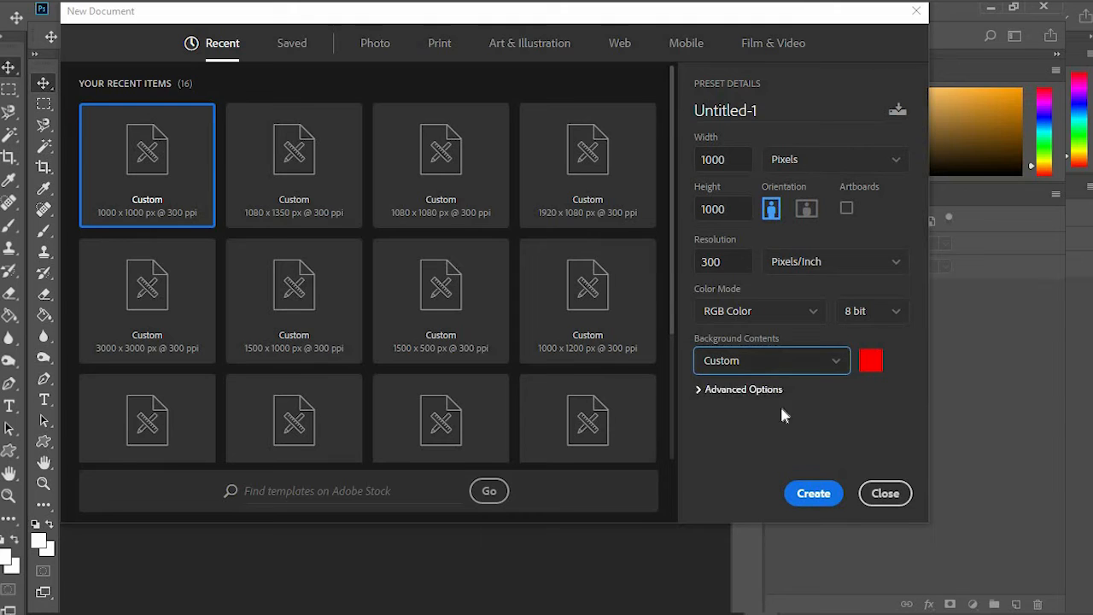
click(816, 497)
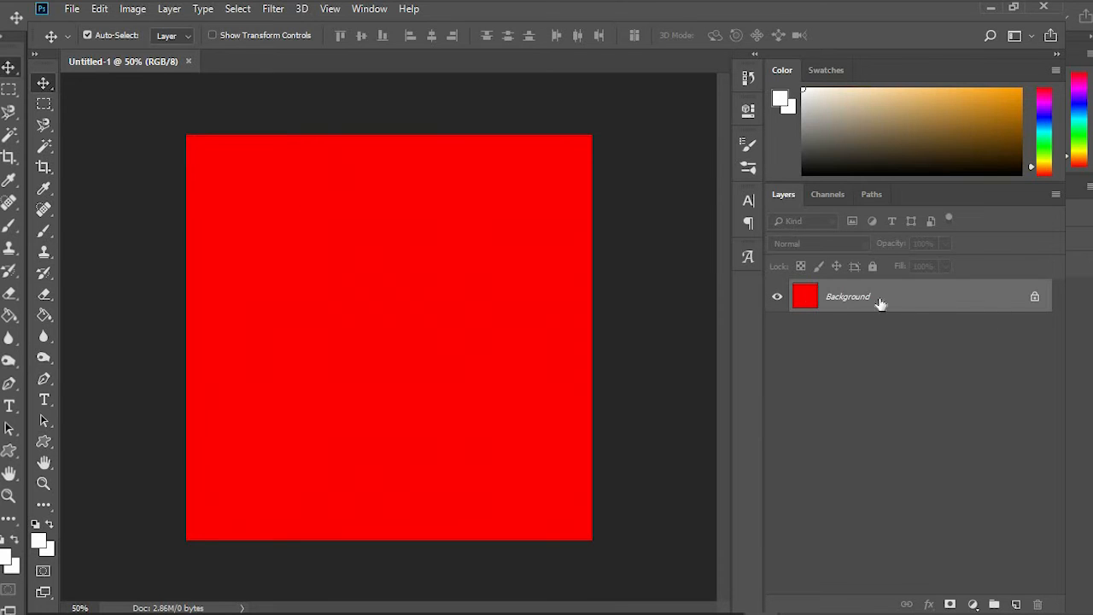
Step: Convert the locked Background into a regular layer and add a new empty layer above it
double_click(975, 302)
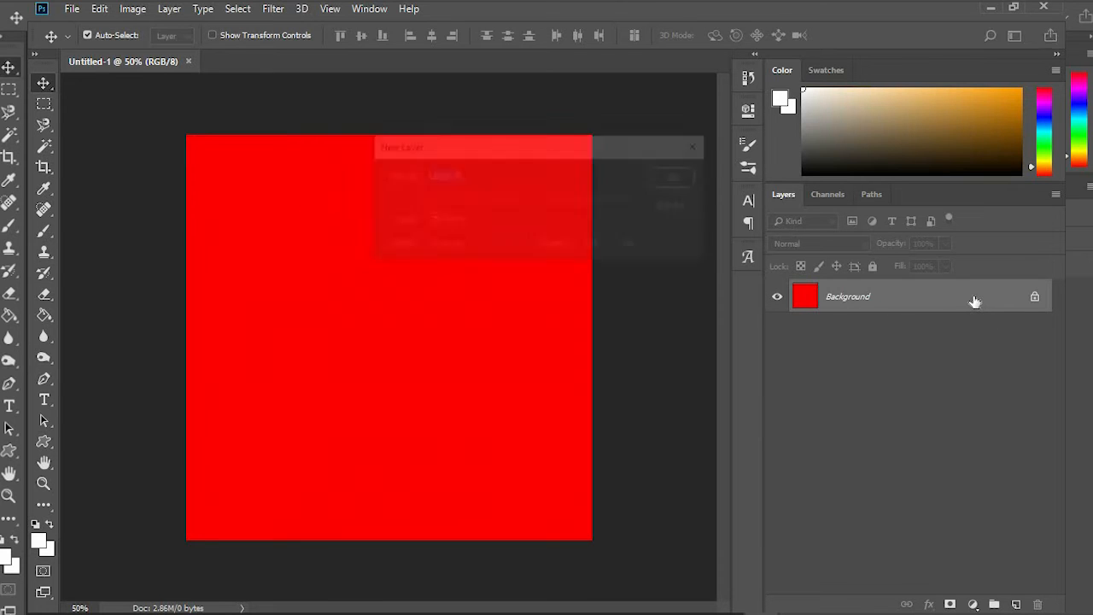
click(687, 186)
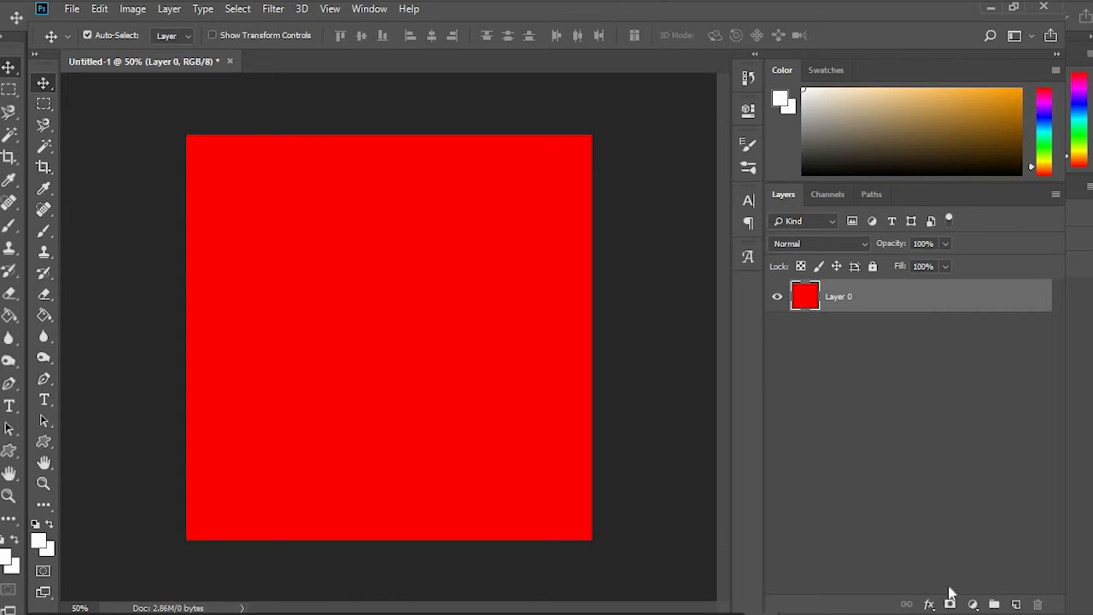
click(1016, 605)
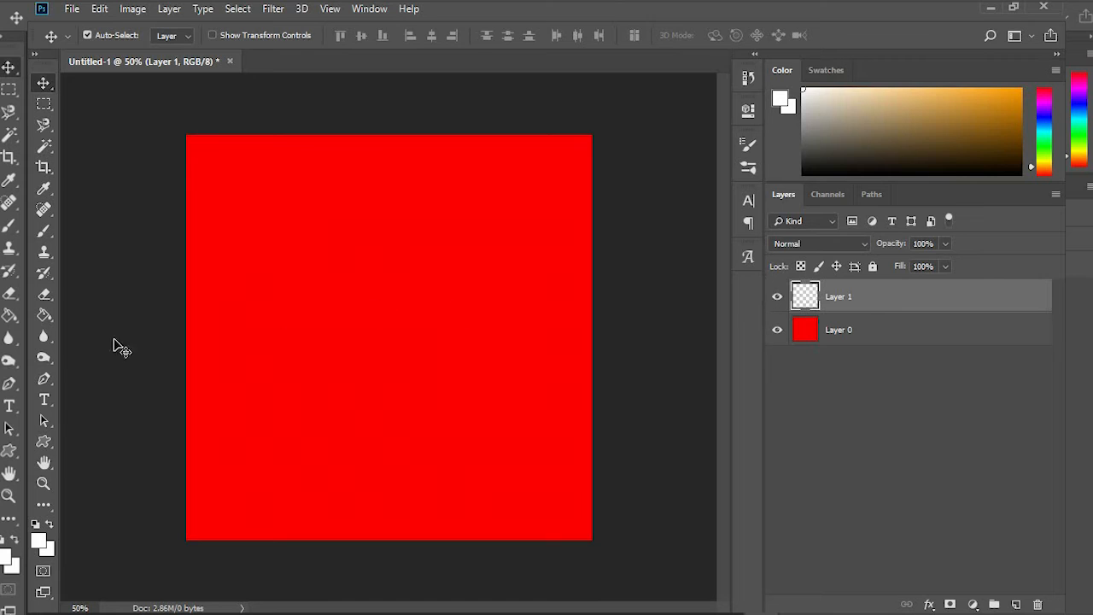
Step: Add the white text "Alenski" to the red canvas with the Type tool
click(46, 398)
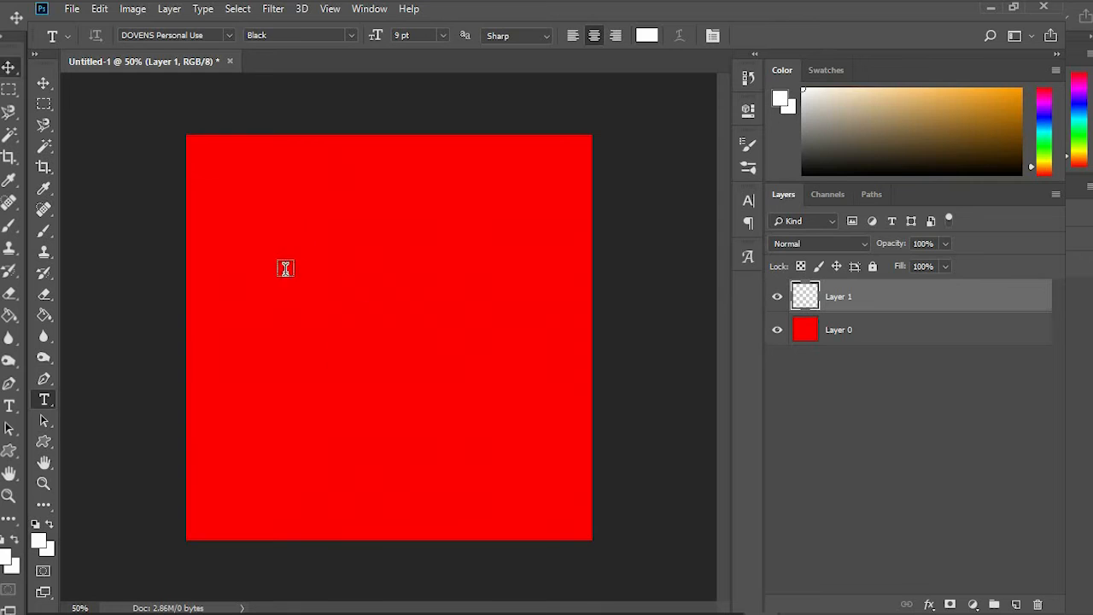
click(291, 298)
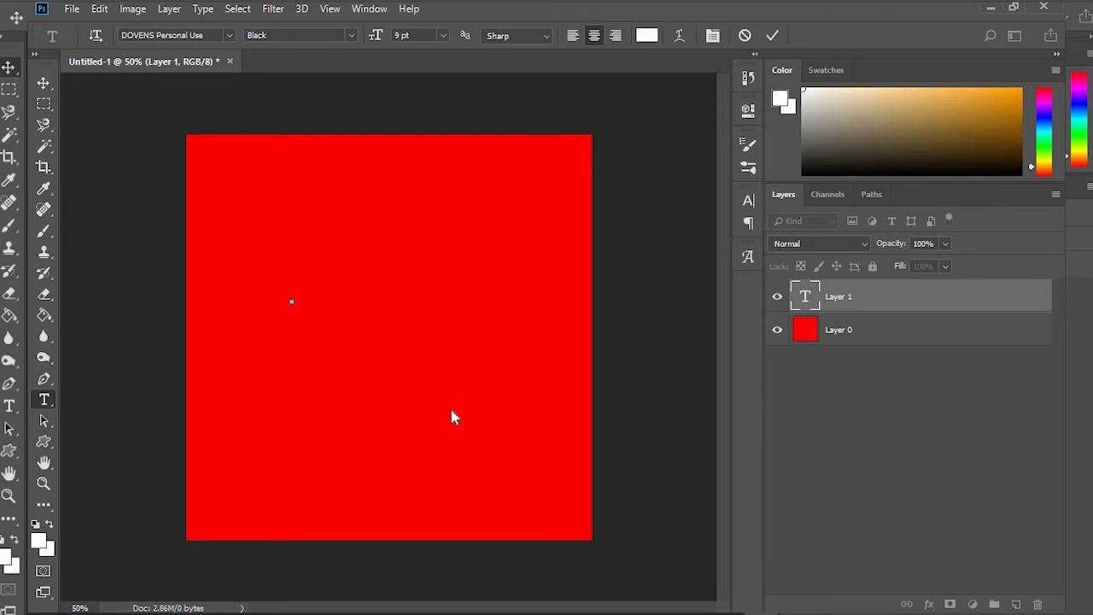
text(Alenski)
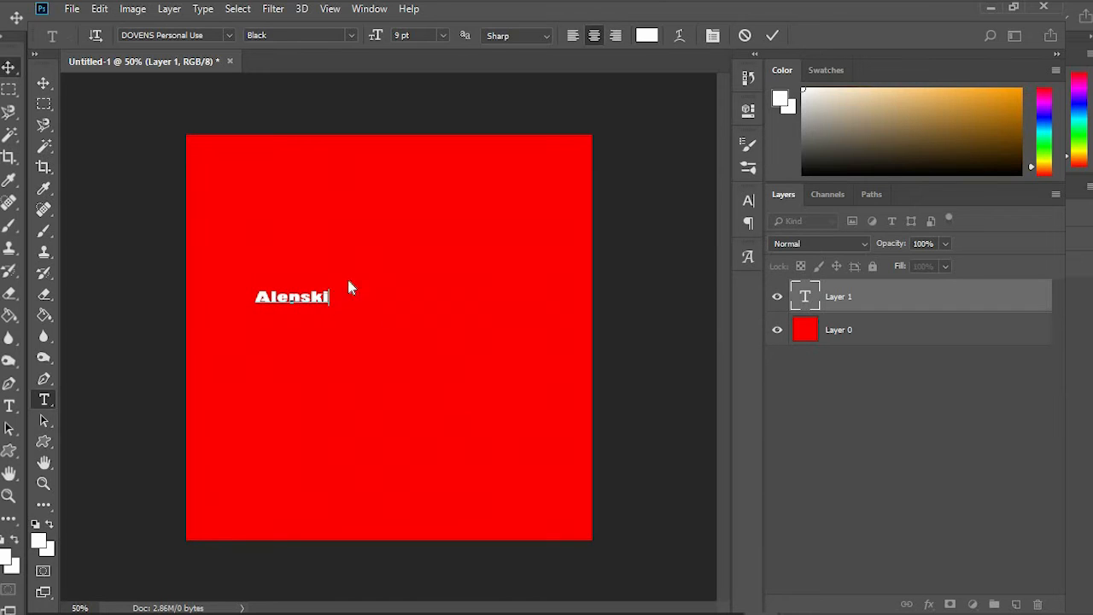
click(771, 37)
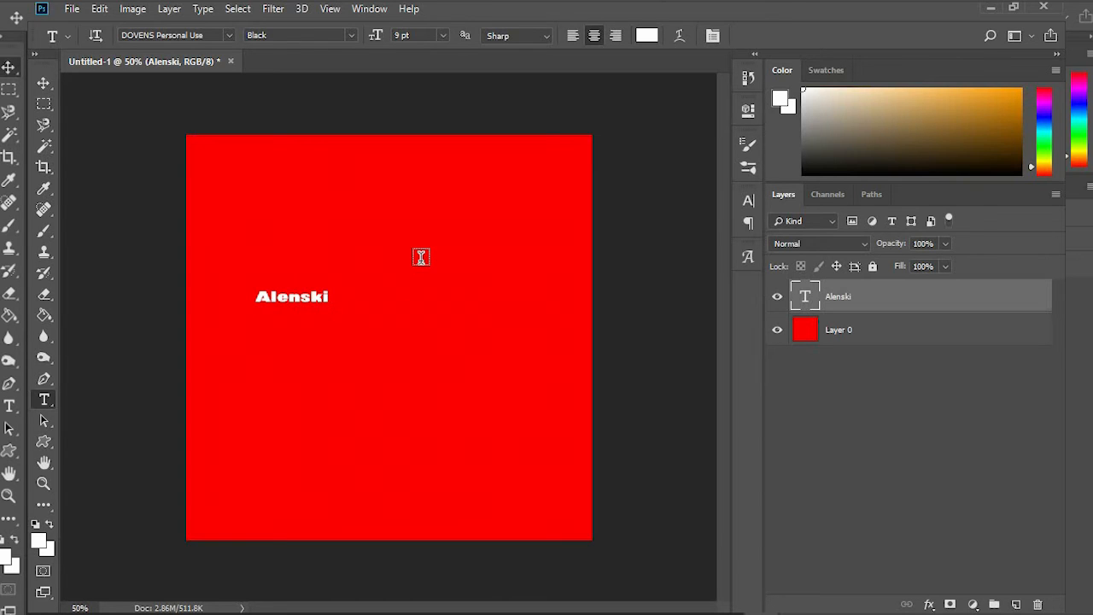
Step: Scale the text proportionally to about 439% with Free Transform and position it near the middle of the canvas
key(ctrl+t)
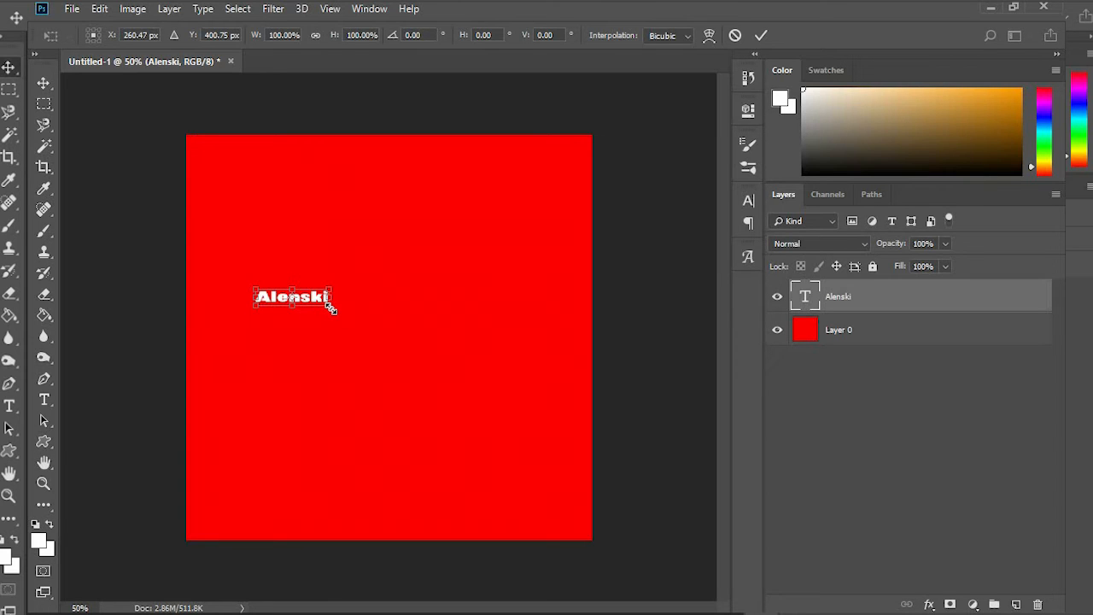
drag(330, 308, 555, 403)
drag(563, 359, 572, 366)
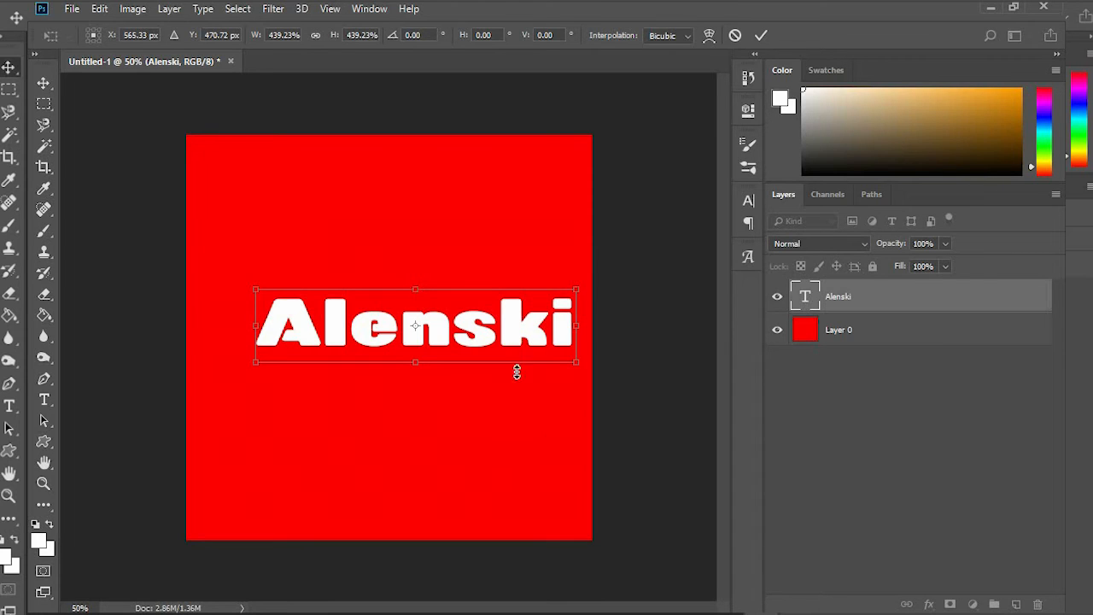
mouse_move(507, 331)
mouse_down()
mouse_move(473, 329)
mouse_move(488, 328)
mouse_up()
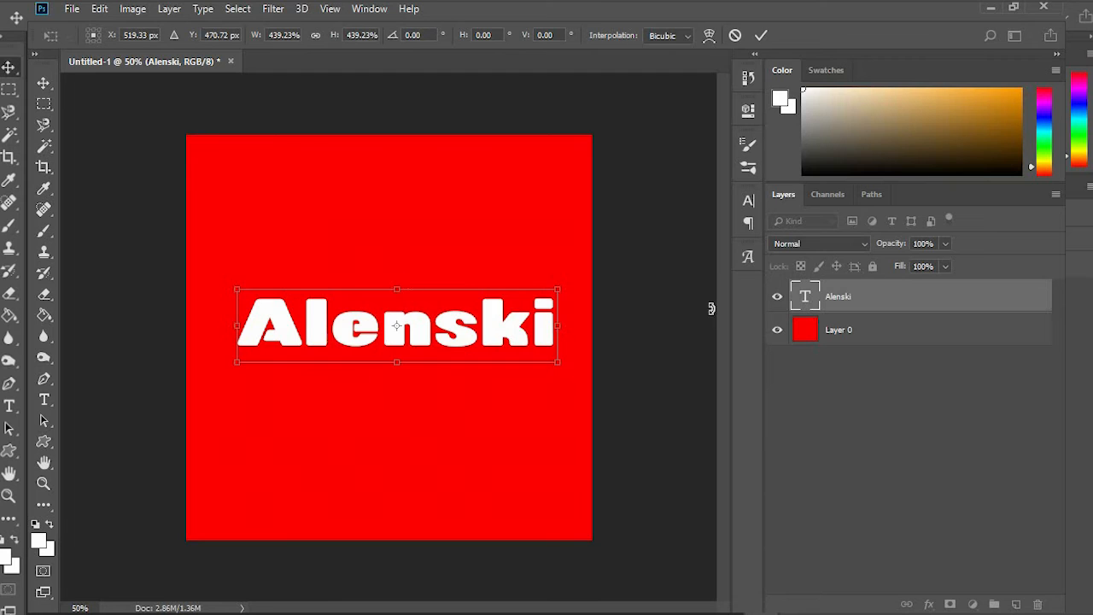
click(761, 35)
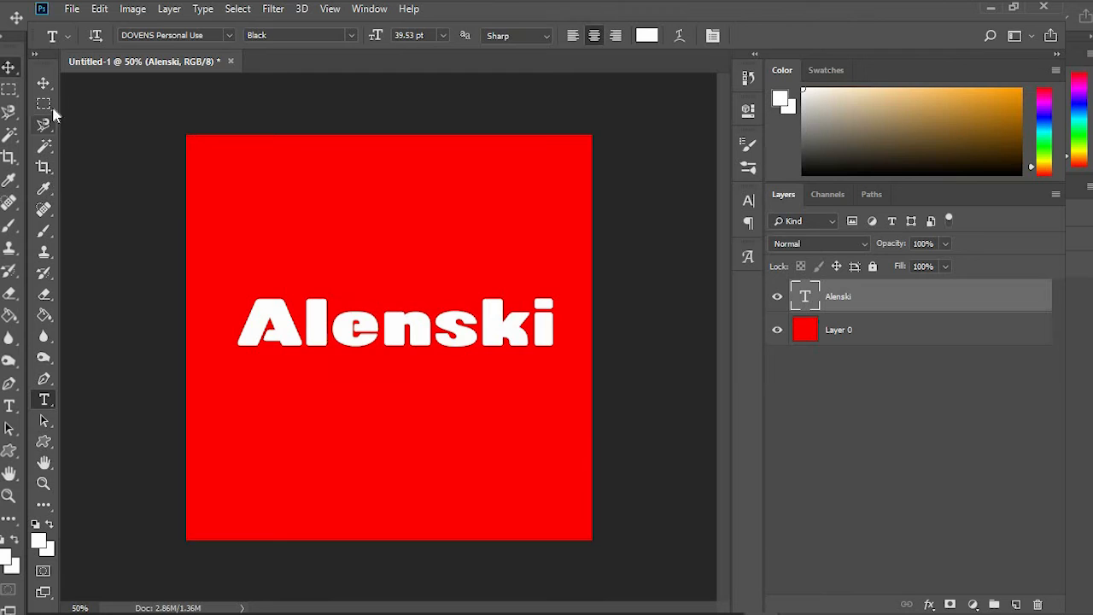
click(43, 84)
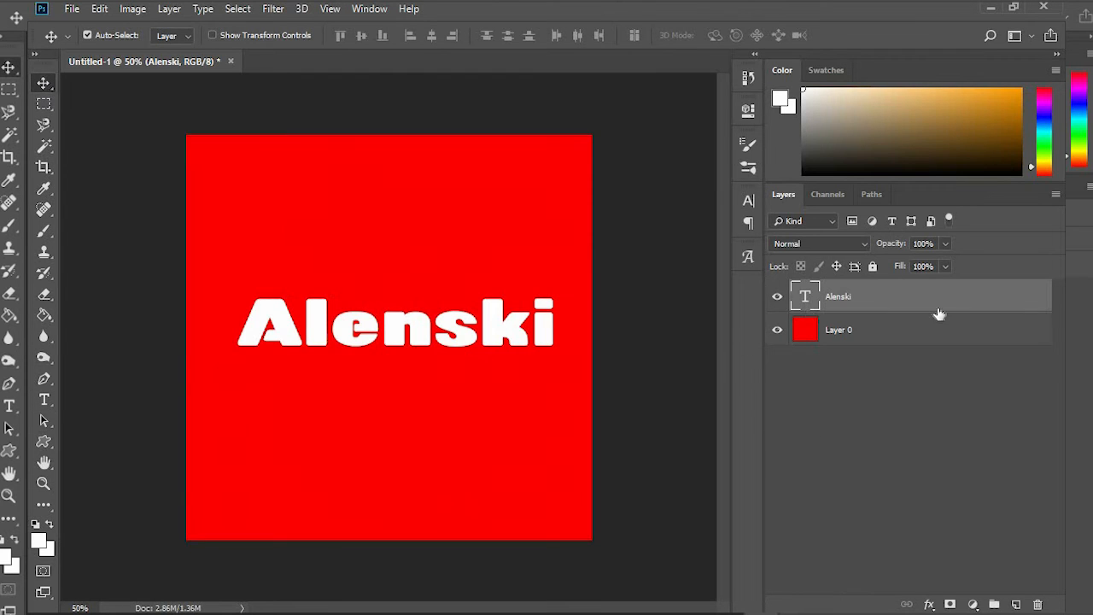
Step: Add a Stroke effect to the text layer and set the stroke color to black (000000)
double_click(995, 303)
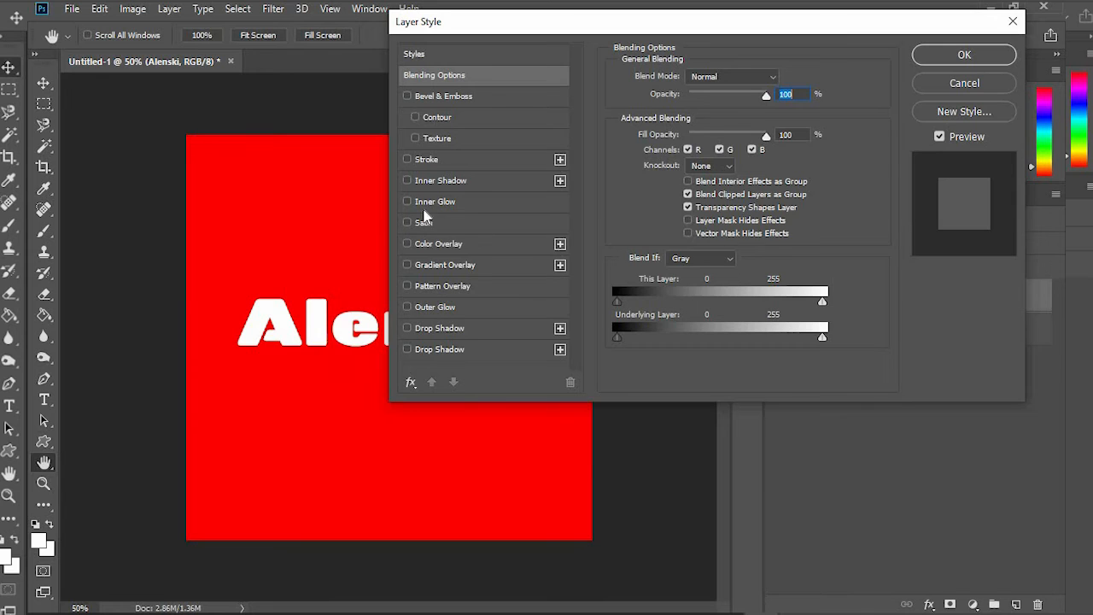
click(407, 160)
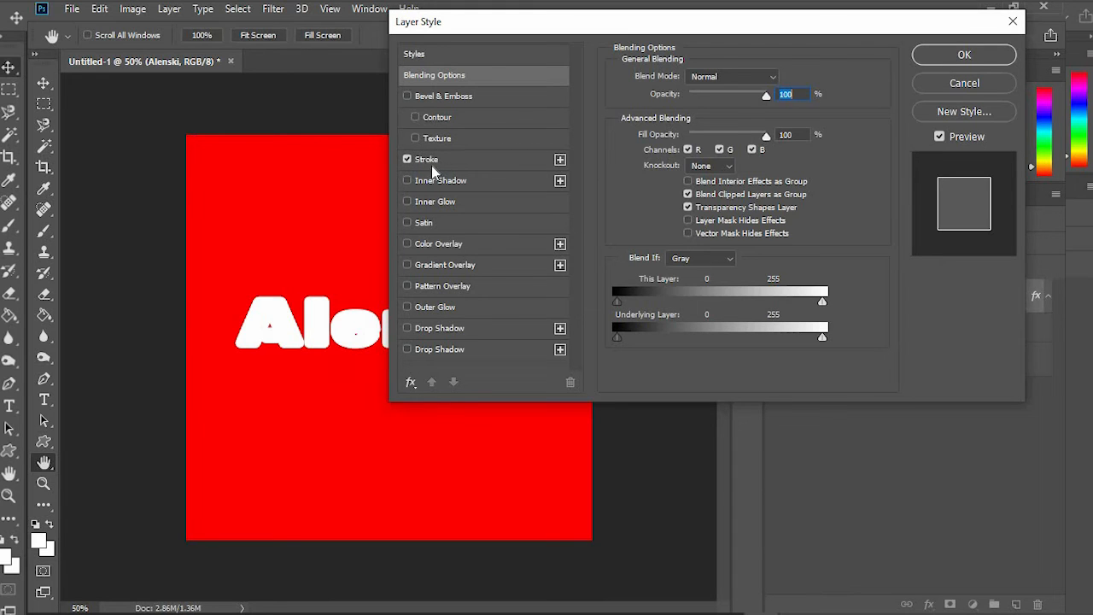
click(430, 165)
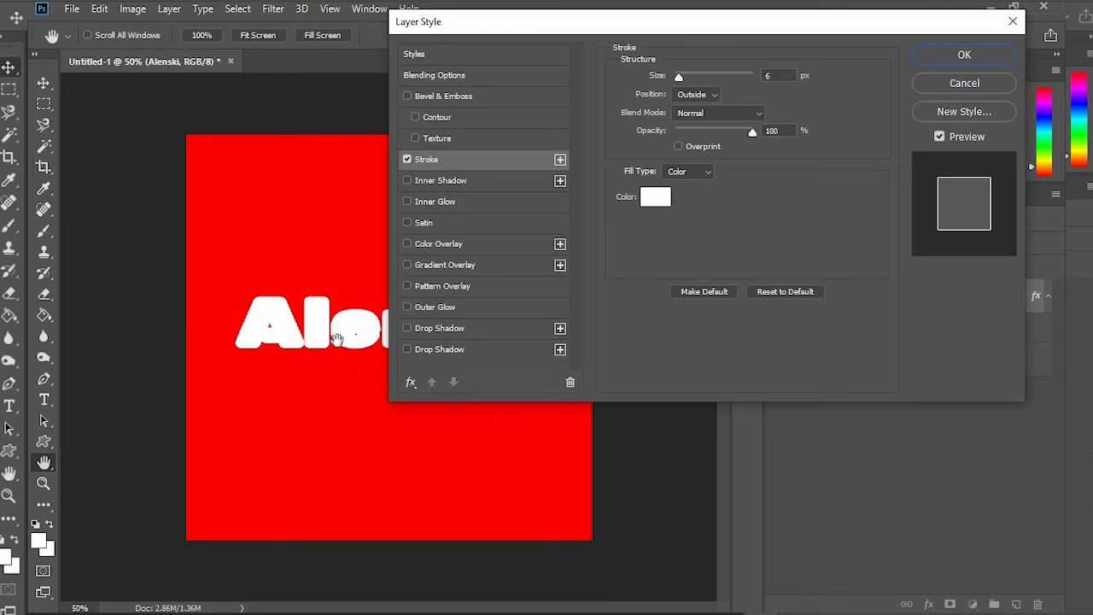
click(656, 201)
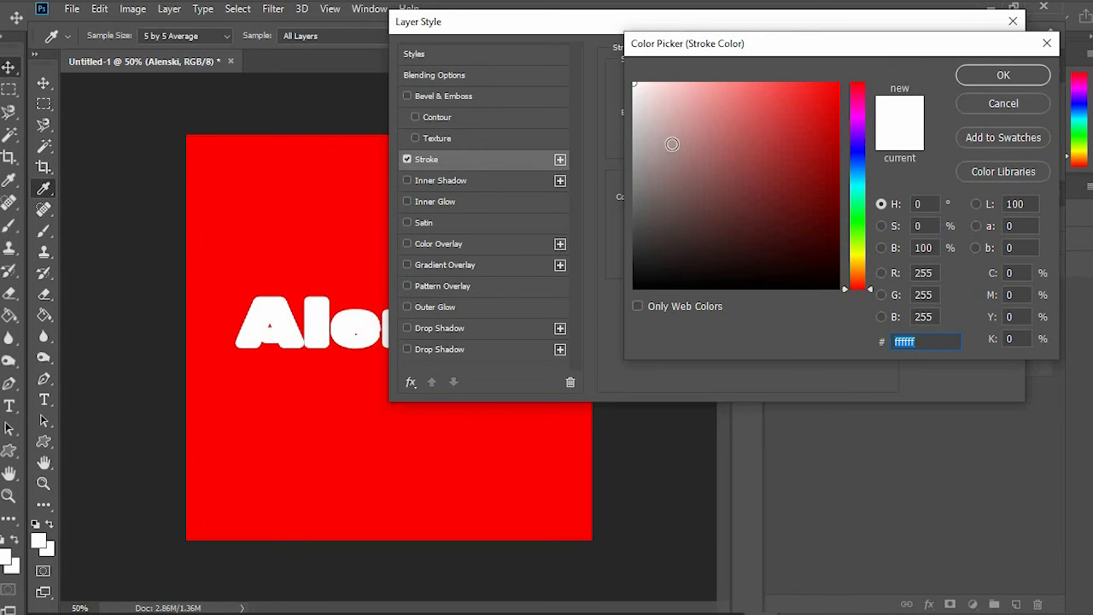
mouse_move(717, 205)
mouse_down()
mouse_move(610, 303)
mouse_move(634, 290)
mouse_up()
mouse_move(680, 241)
mouse_down()
mouse_move(597, 306)
mouse_move(628, 312)
mouse_move(656, 262)
mouse_move(620, 302)
mouse_move(633, 289)
mouse_up()
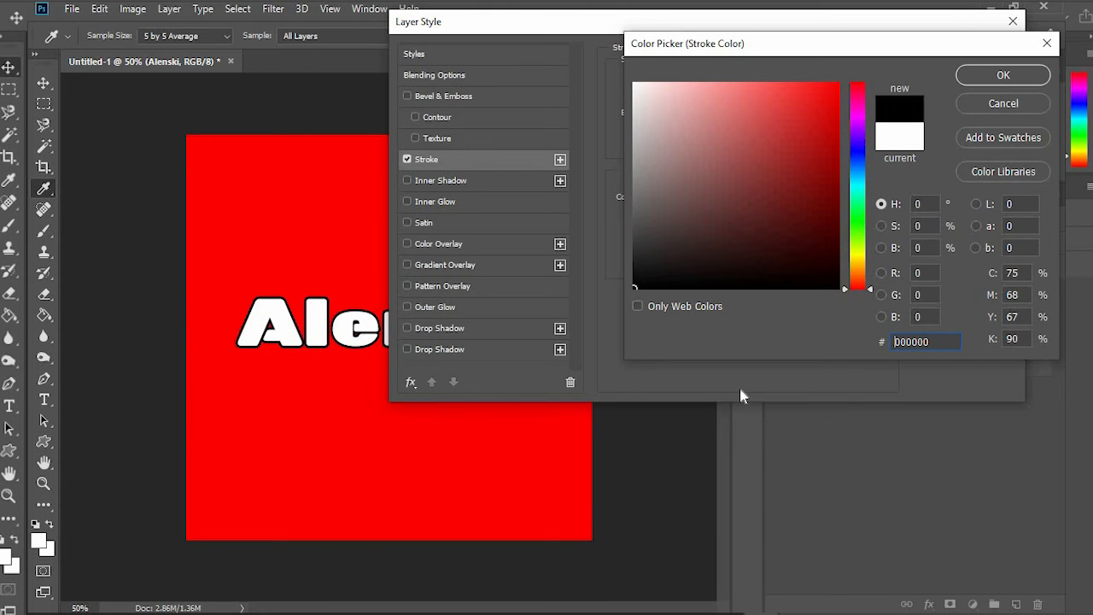
click(1003, 76)
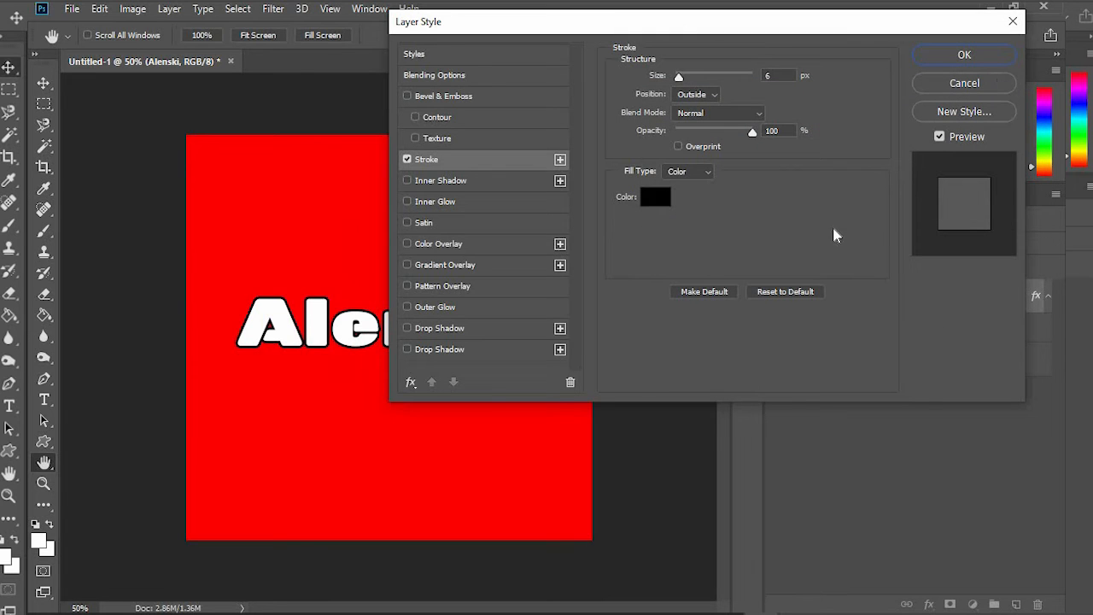
Step: Set the text's black stroke size to 10 px and apply the layer style
drag(683, 26, 891, 32)
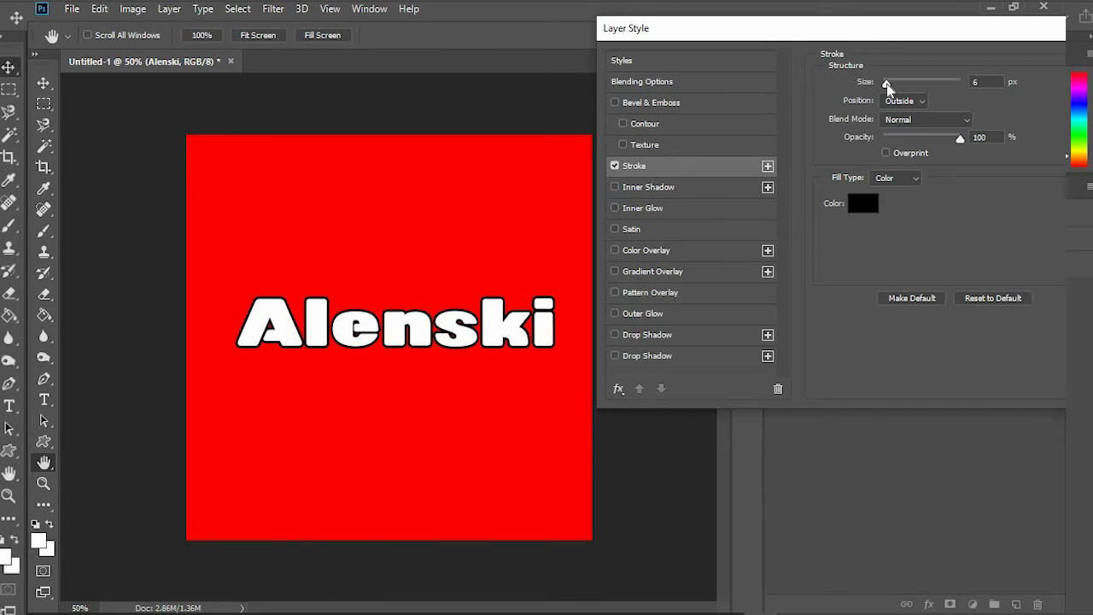
drag(889, 85, 928, 90)
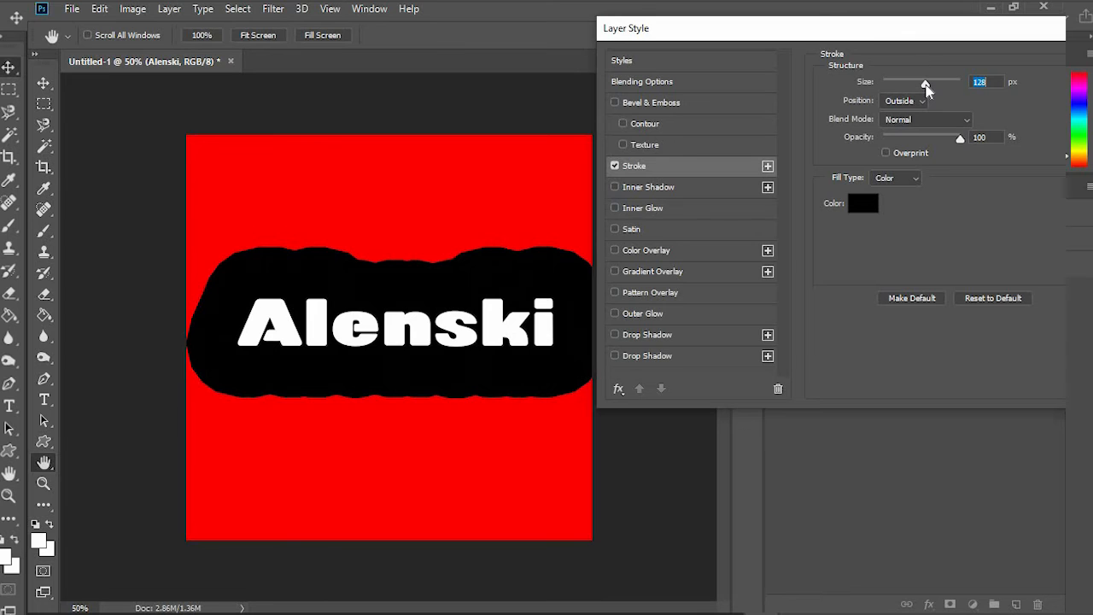
drag(928, 91, 891, 89)
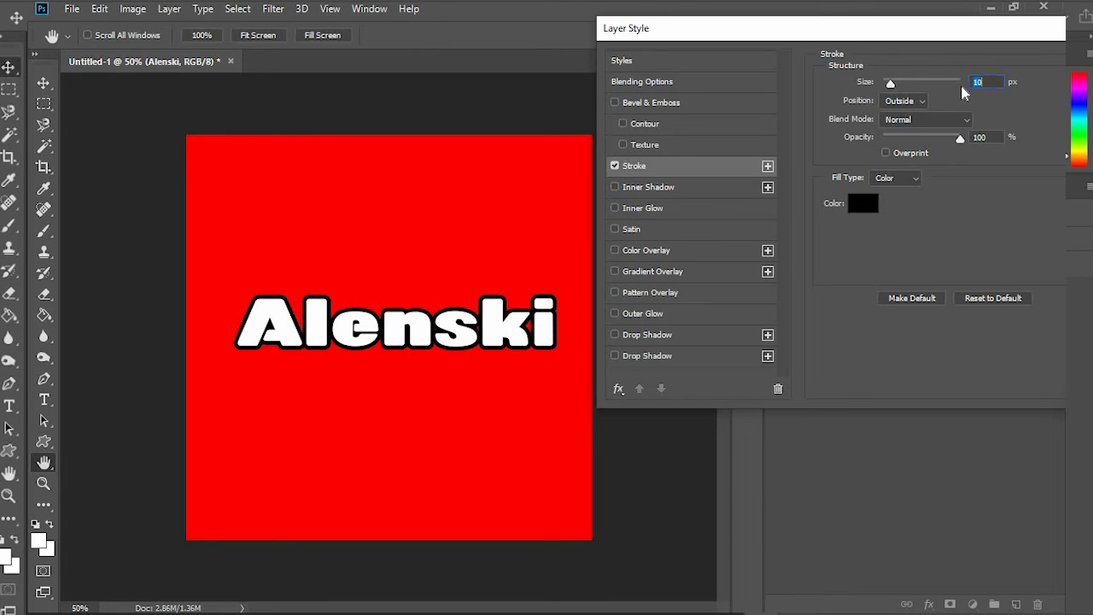
drag(961, 40, 792, 30)
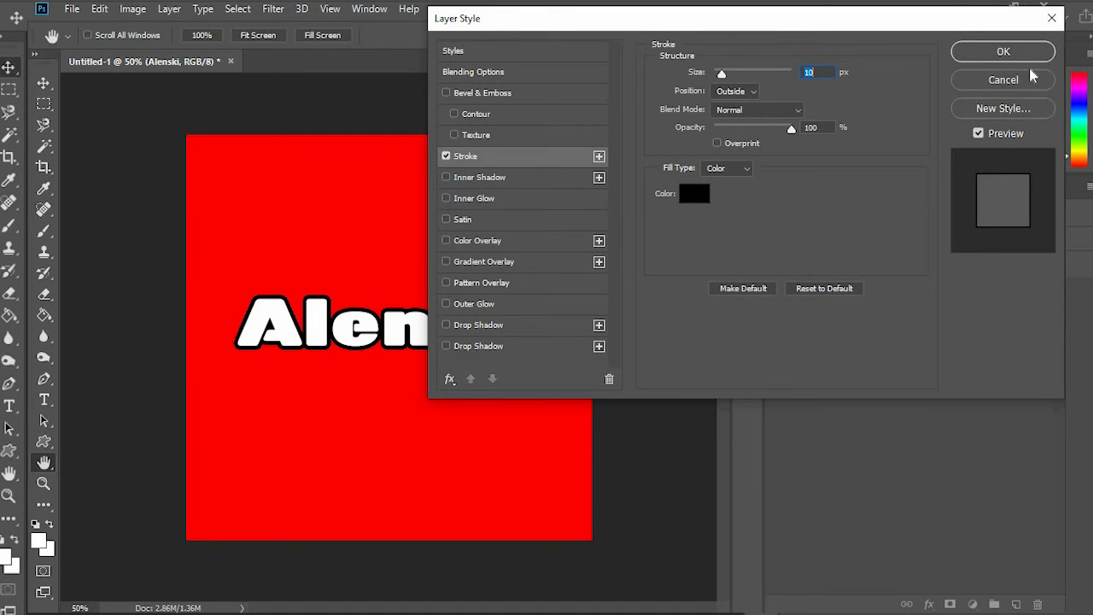
click(1001, 58)
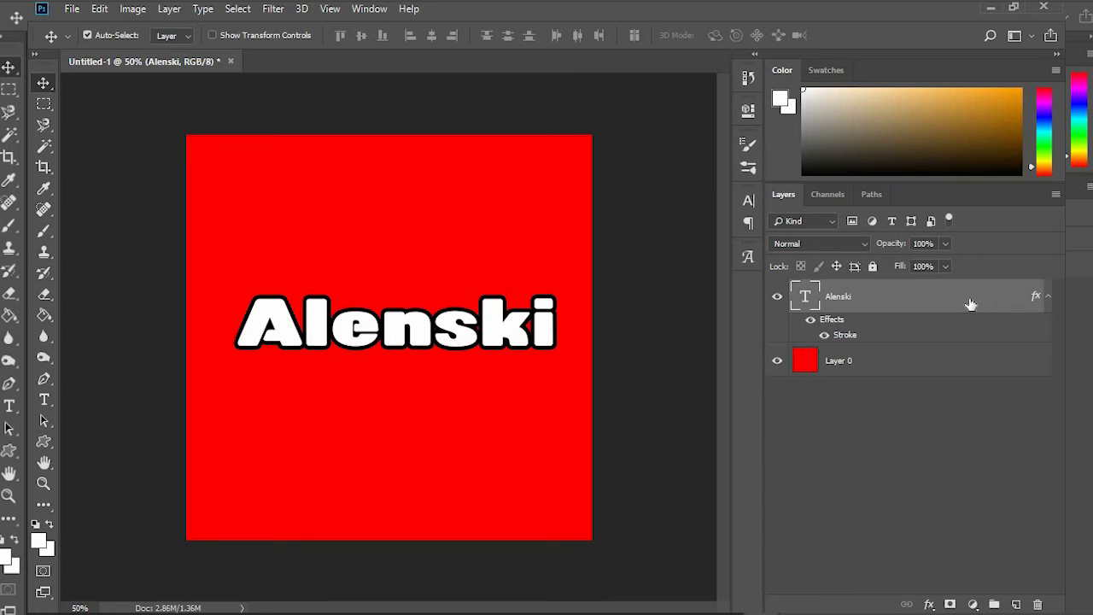
Step: Convert the stroked text layer to a smart object
double_click(885, 297)
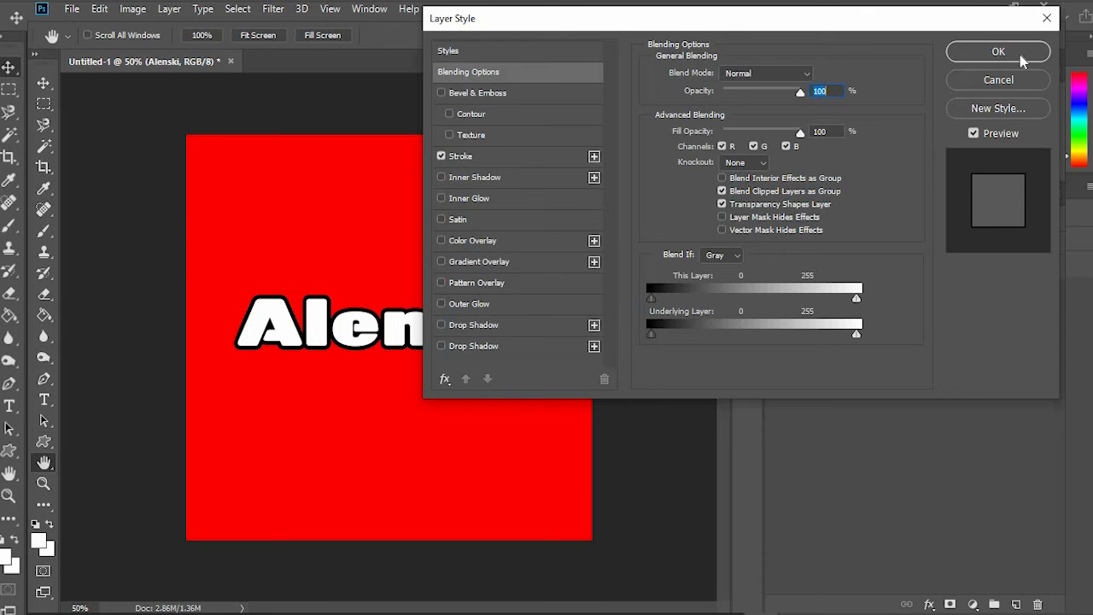
click(989, 80)
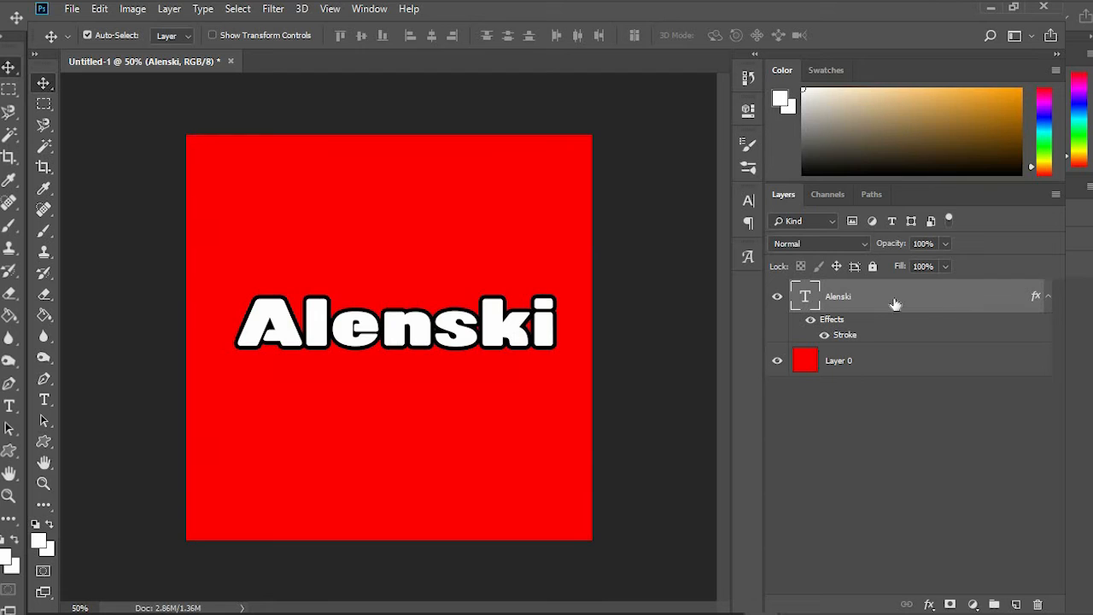
right_click(978, 303)
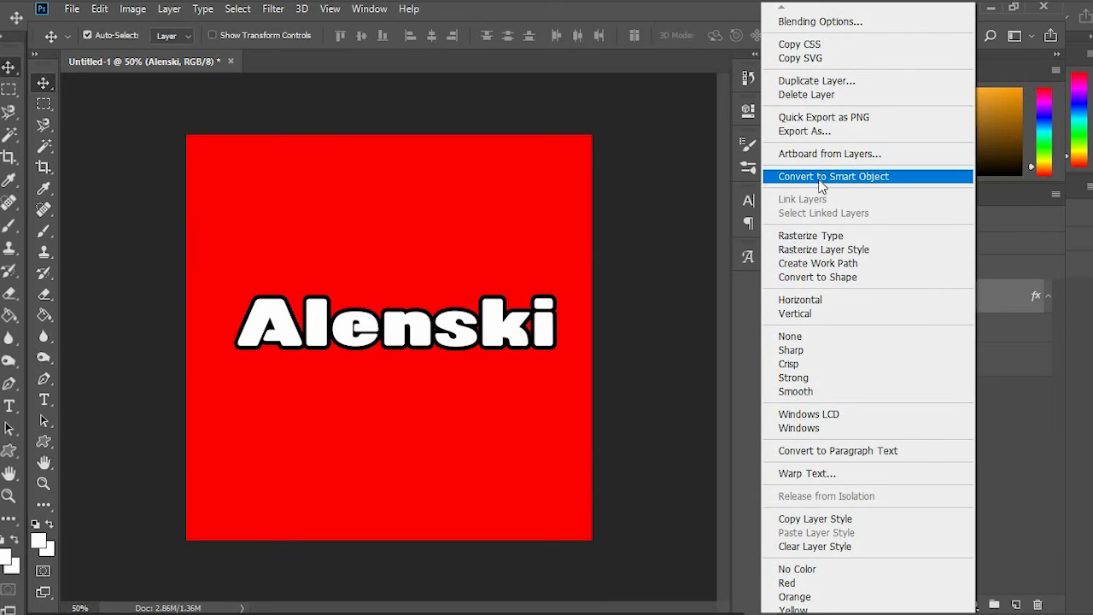
click(848, 178)
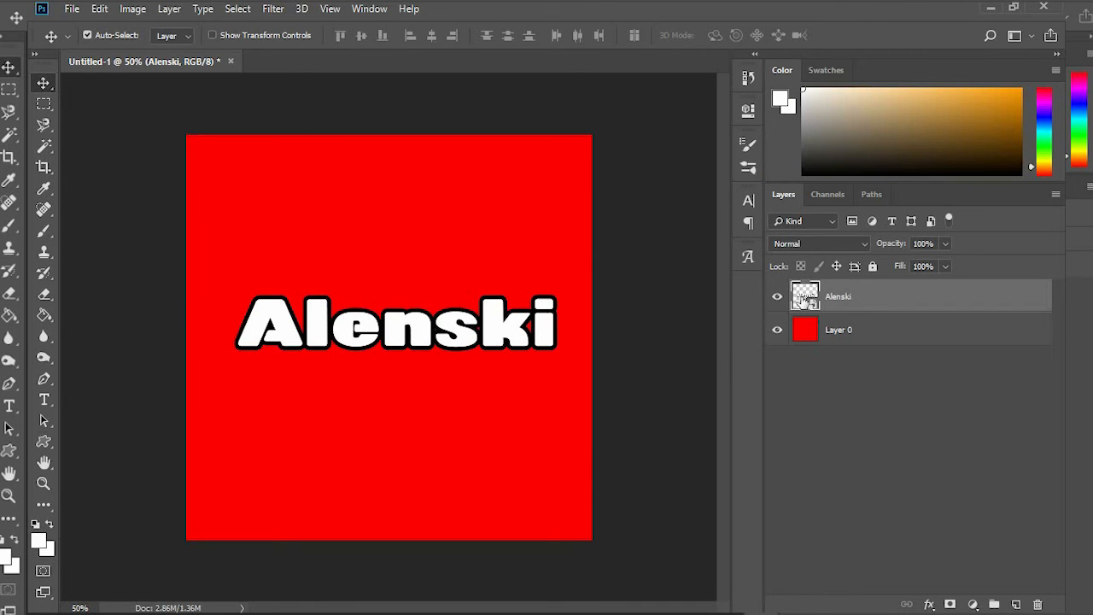
Step: Add a white (ffffff) Stroke effect with a size of 6 px to the text smart object and apply the layer style
double_click(997, 303)
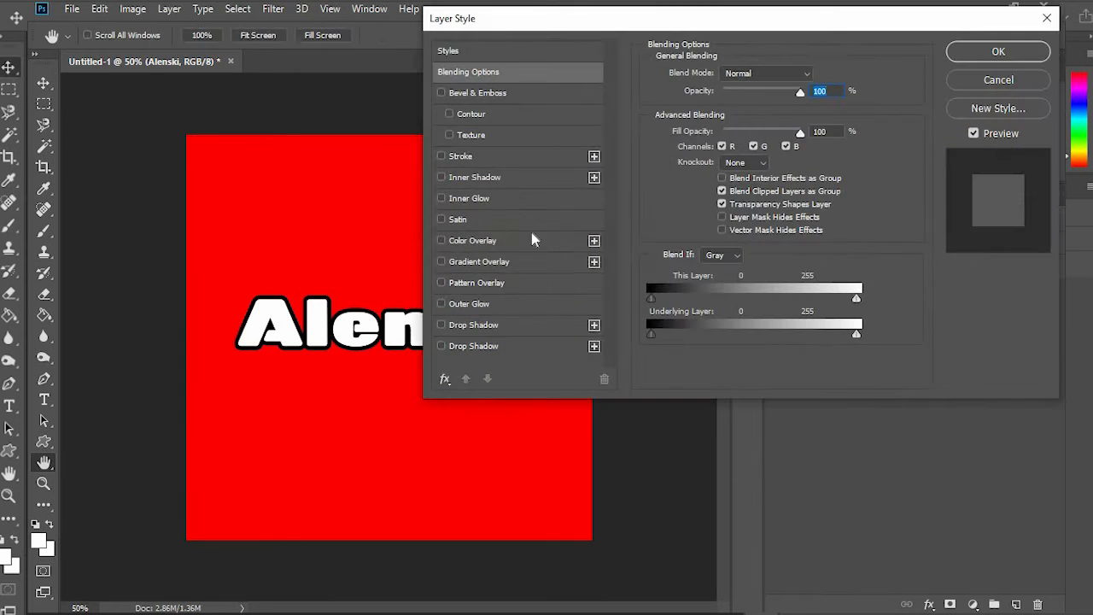
click(441, 157)
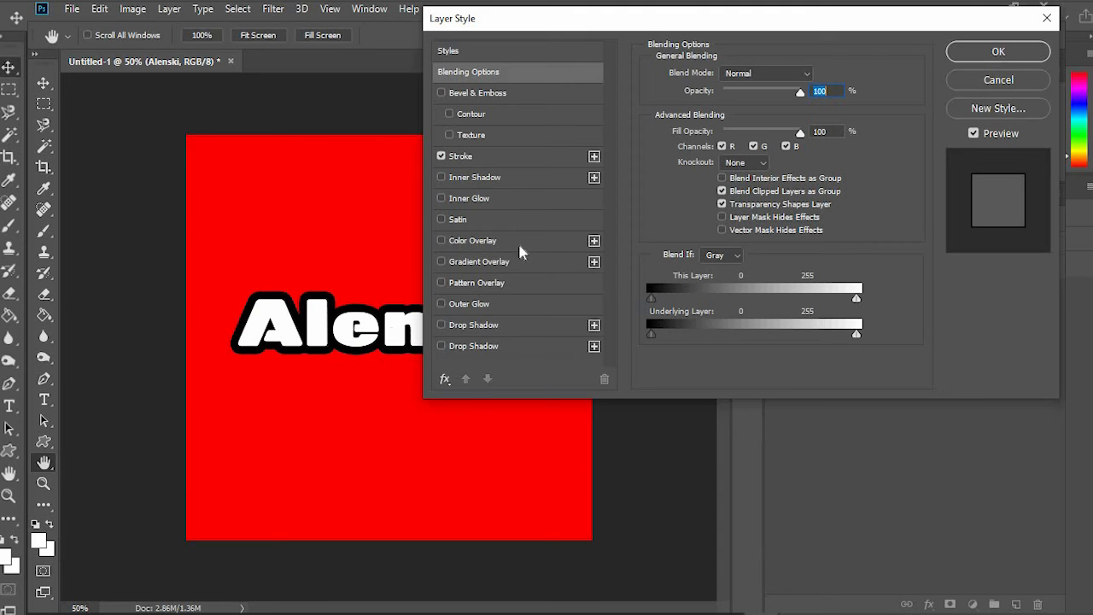
click(465, 159)
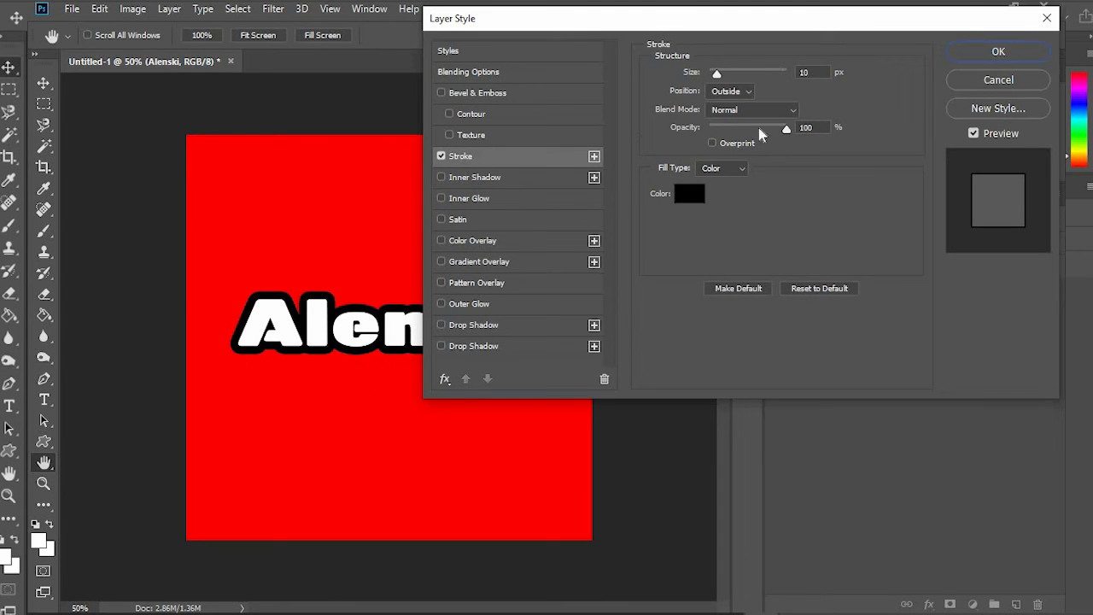
click(689, 196)
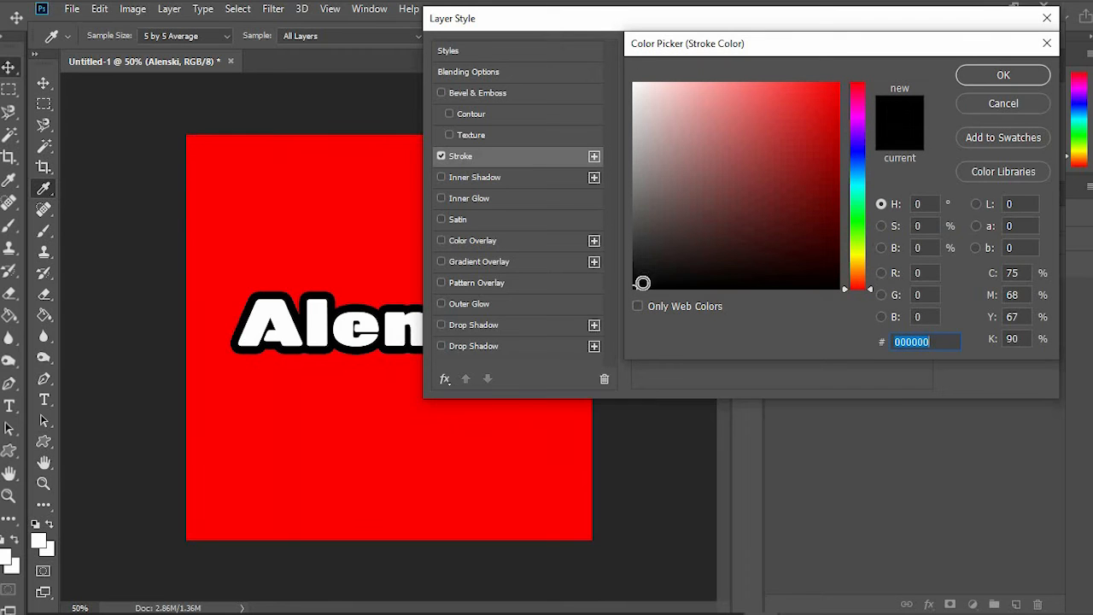
drag(689, 185, 635, 83)
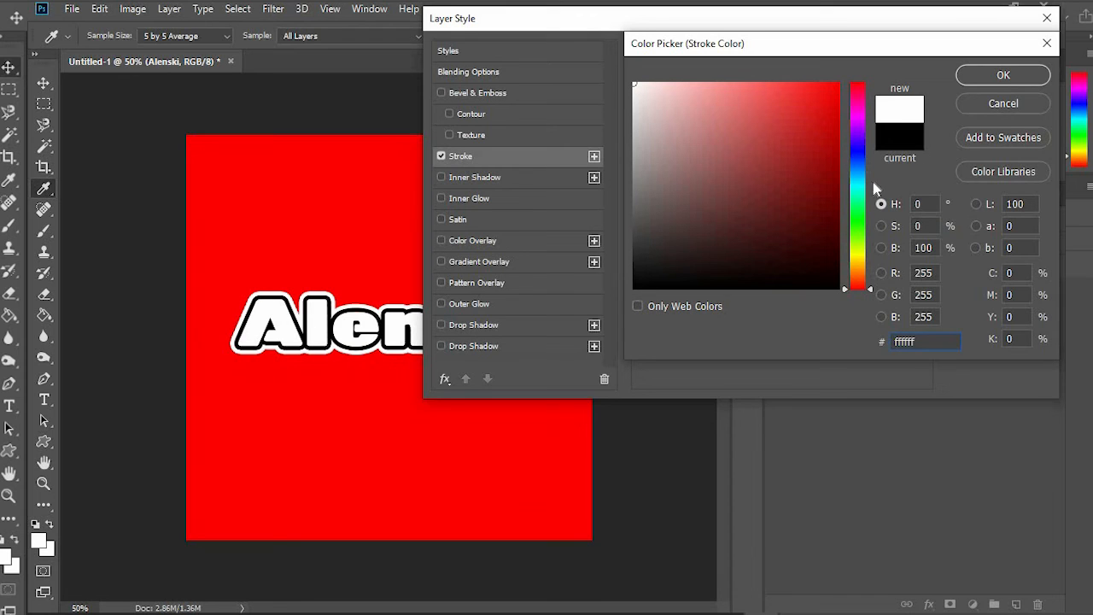
click(1001, 76)
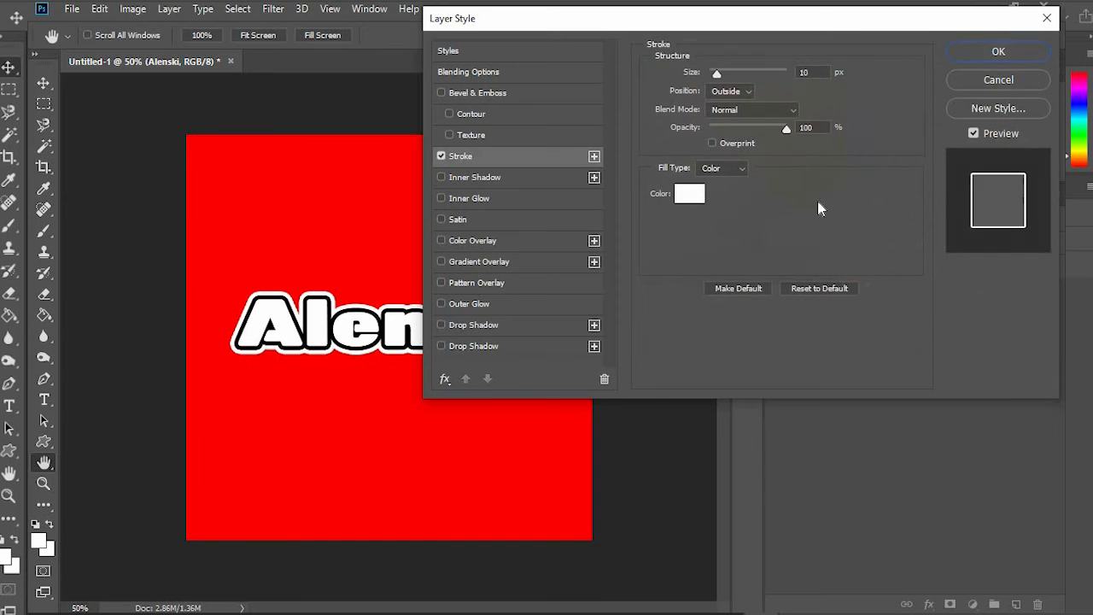
mouse_move(718, 79)
mouse_down()
mouse_move(767, 74)
mouse_move(714, 77)
mouse_up()
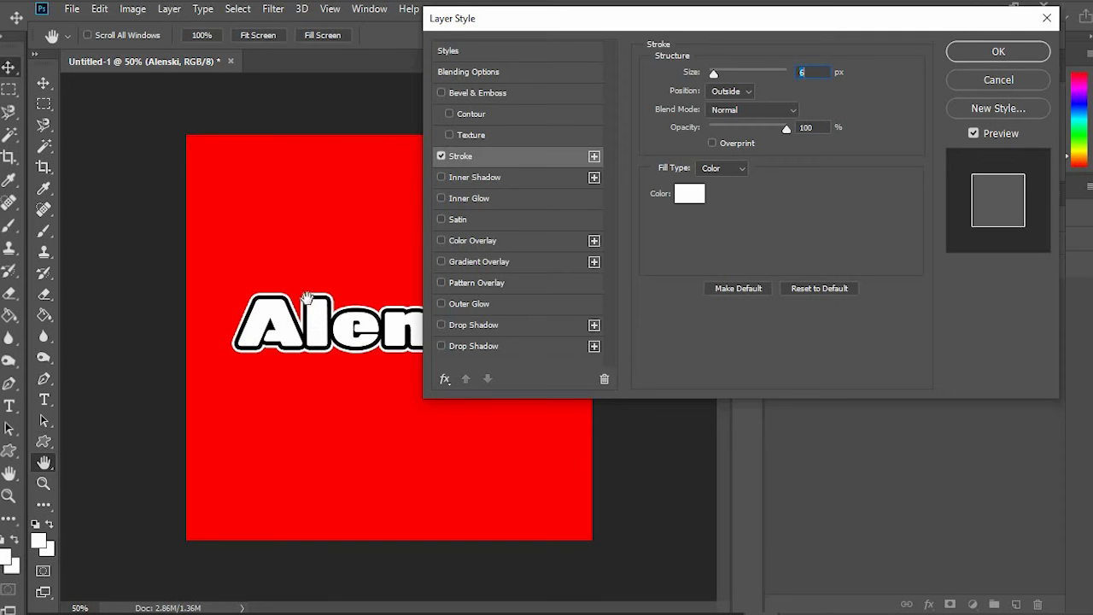
click(991, 53)
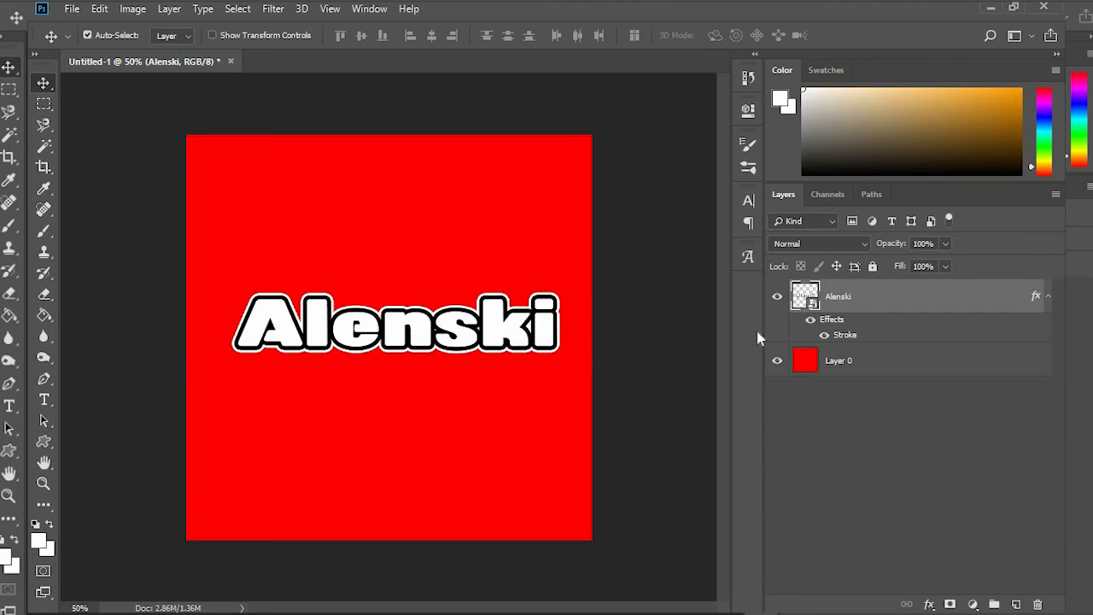
Step: Convert the white-stroked text layer to a smart object again
double_click(986, 302)
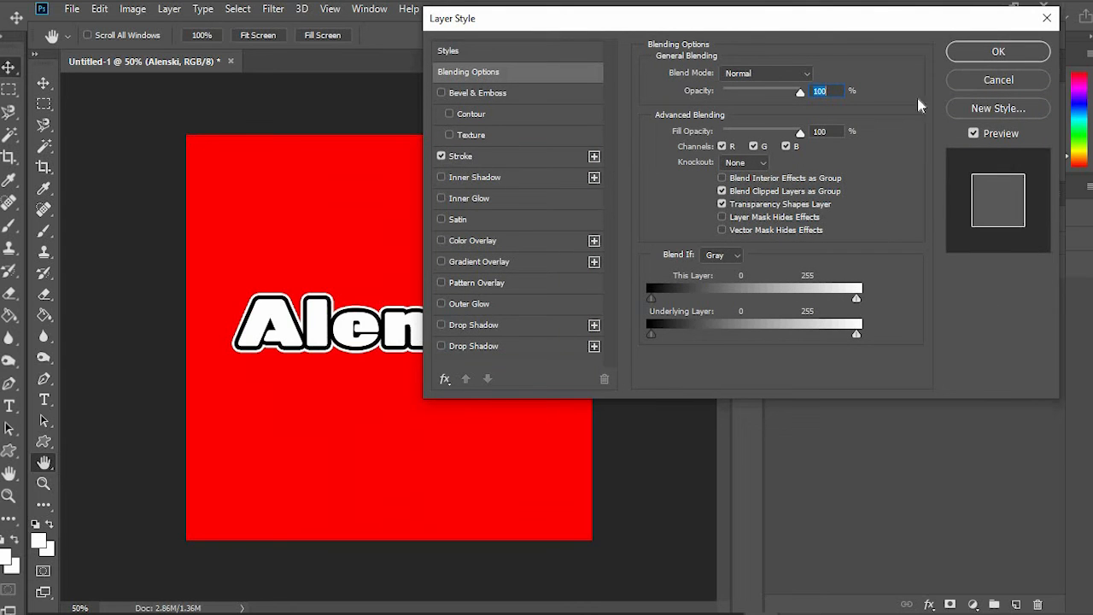
click(998, 84)
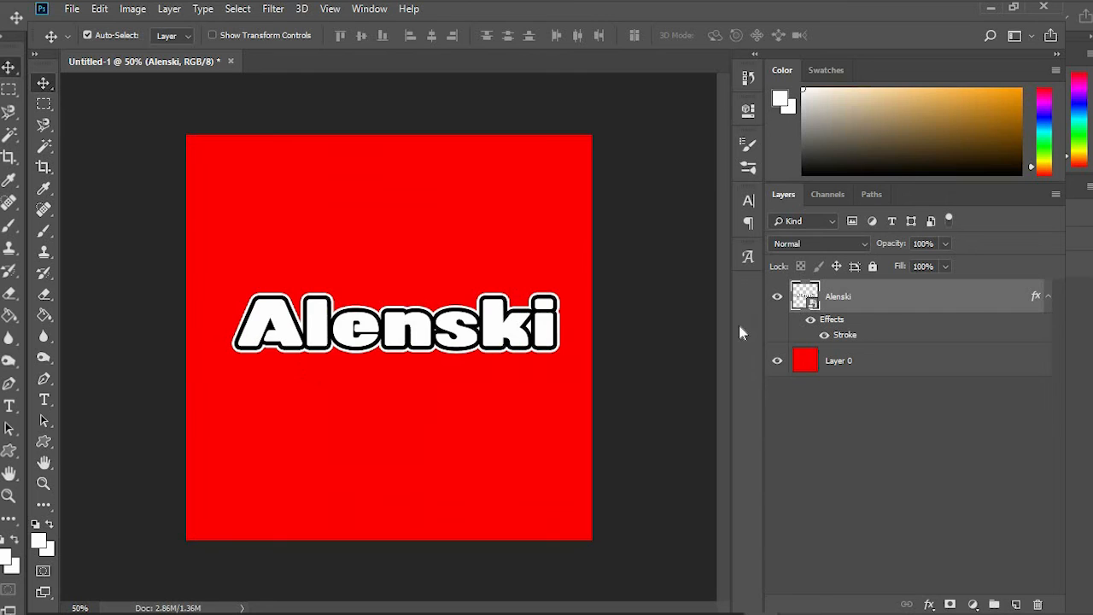
right_click(979, 297)
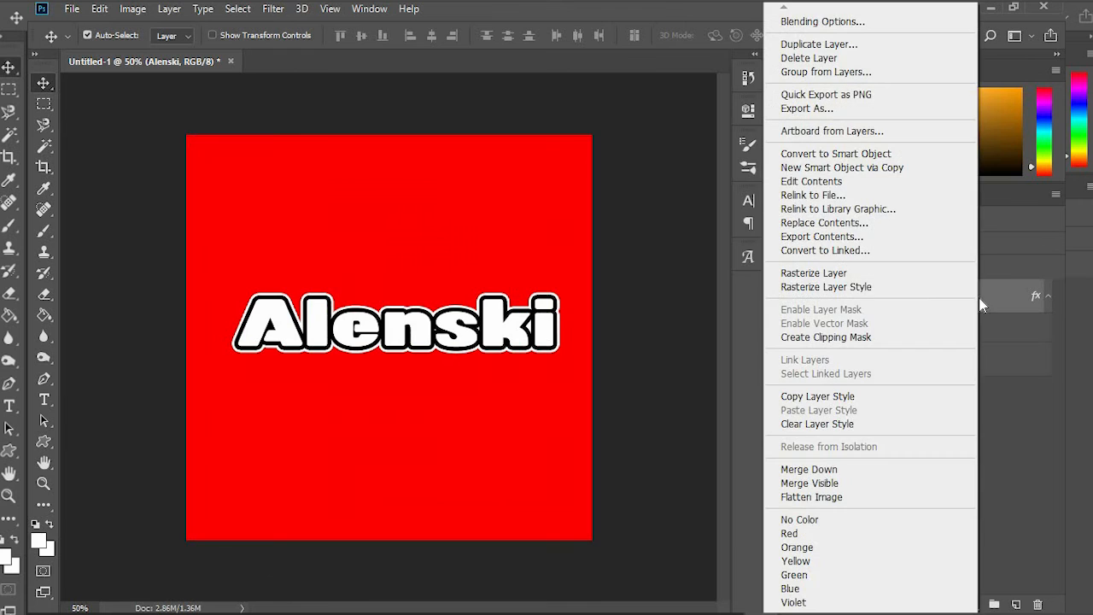
click(820, 155)
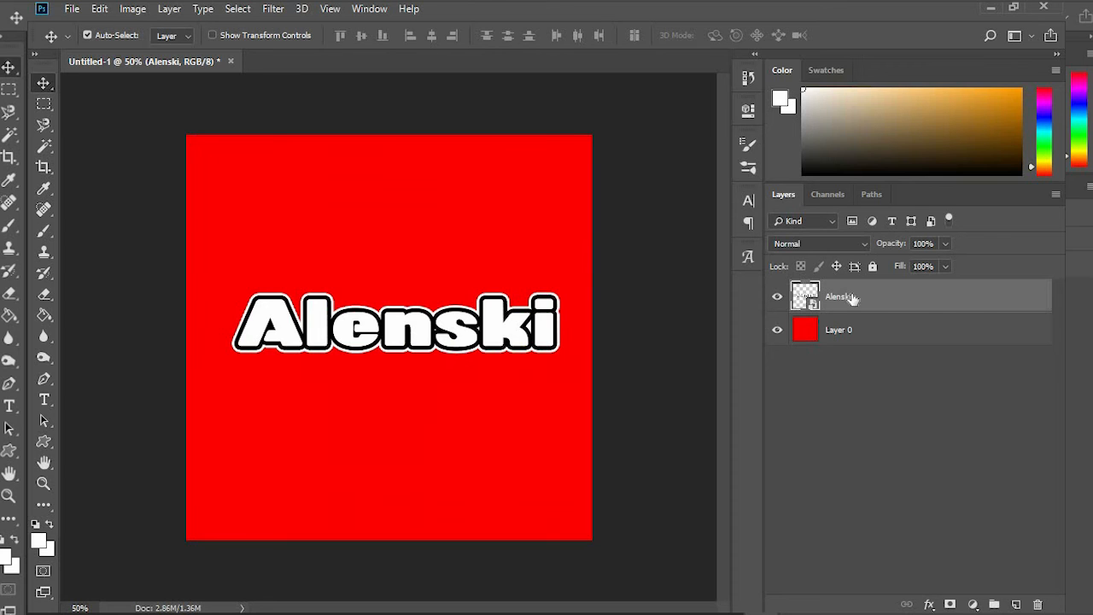
Step: Add another Stroke effect to the new text smart object and open its stroke color for editing
double_click(976, 299)
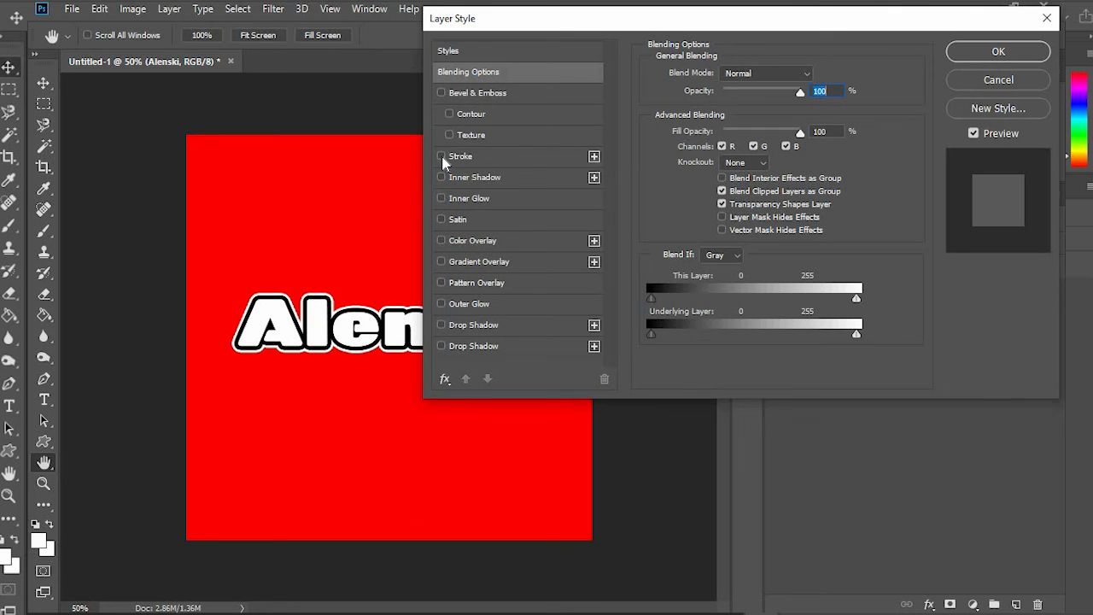
click(442, 159)
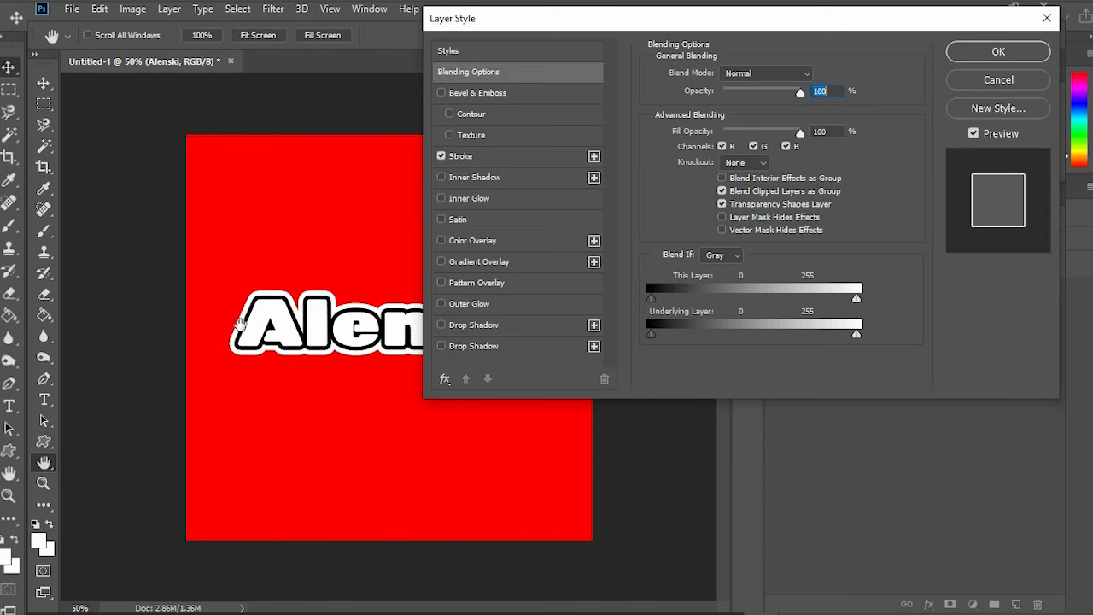
click(461, 161)
click(686, 195)
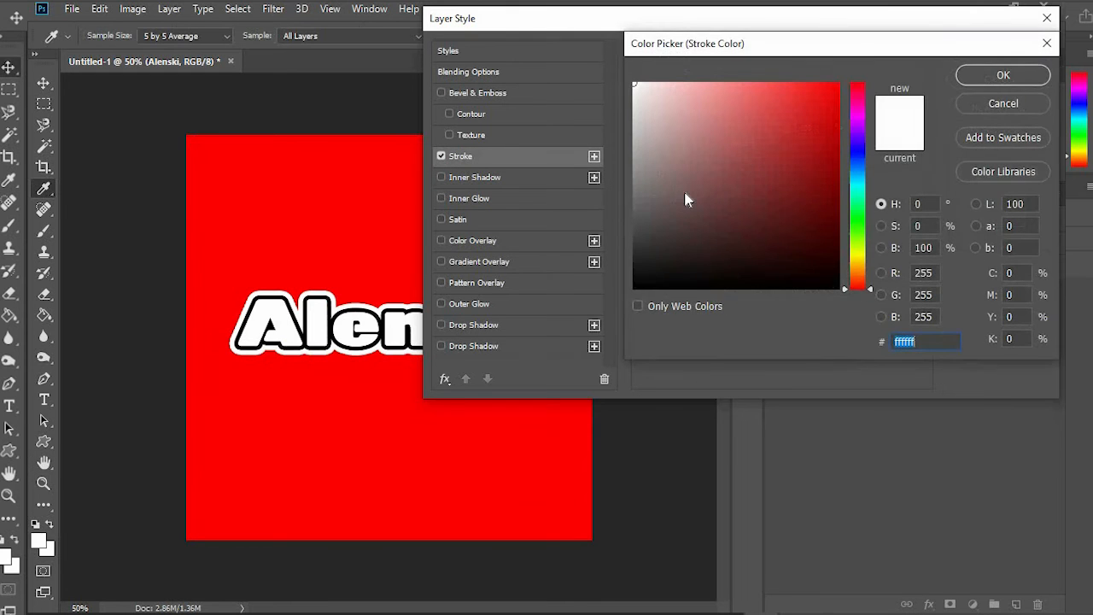
Step: Try black, green and blue (002aff) as the stroke color
mouse_move(664, 251)
mouse_down()
mouse_move(786, 164)
mouse_move(610, 313)
mouse_up()
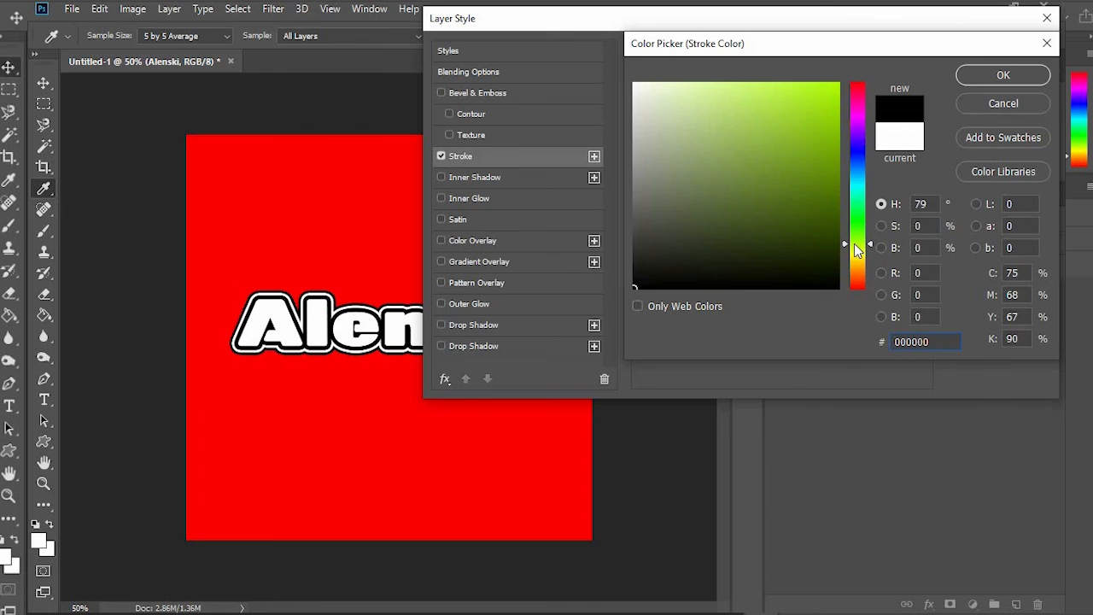
drag(816, 157, 859, 72)
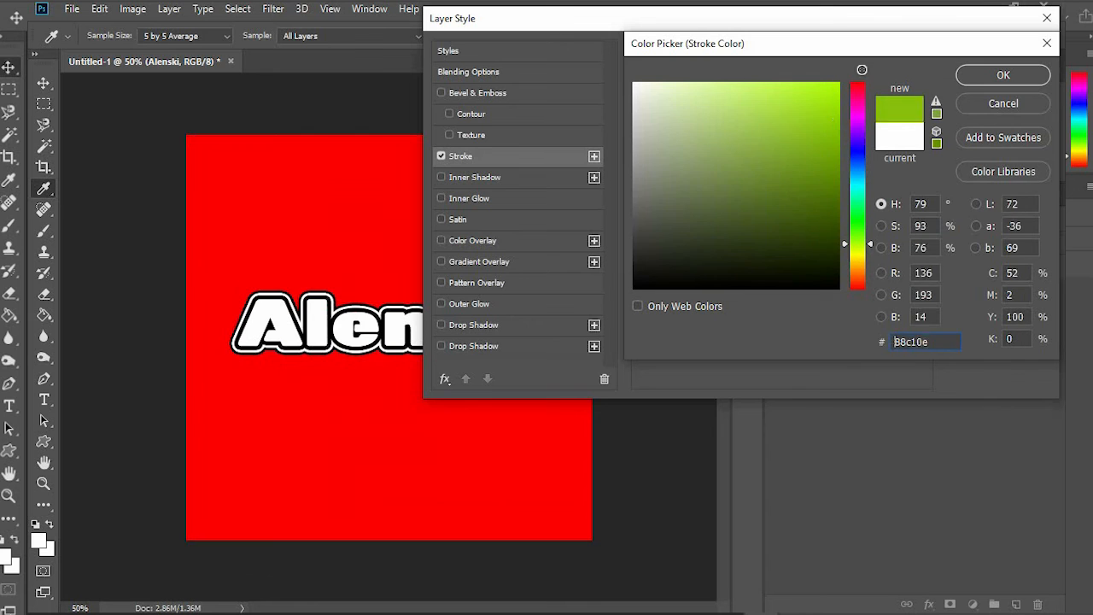
click(858, 186)
click(857, 158)
drag(830, 123, 846, 76)
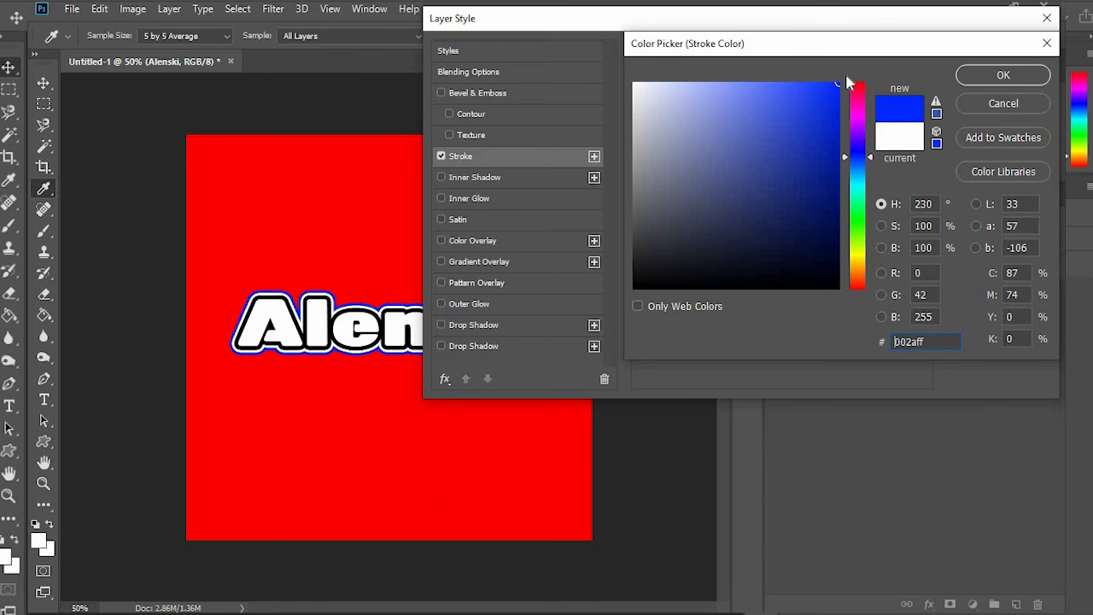
click(857, 120)
Step: Set the stroke color to green (38b232) at a size of 6 px and apply the layer style
mouse_move(815, 107)
mouse_down()
mouse_move(812, 151)
mouse_move(726, 145)
mouse_move(858, 98)
mouse_move(858, 82)
mouse_move(858, 137)
mouse_move(819, 100)
mouse_move(678, 207)
mouse_move(803, 146)
mouse_move(781, 144)
mouse_up()
drag(850, 215, 854, 223)
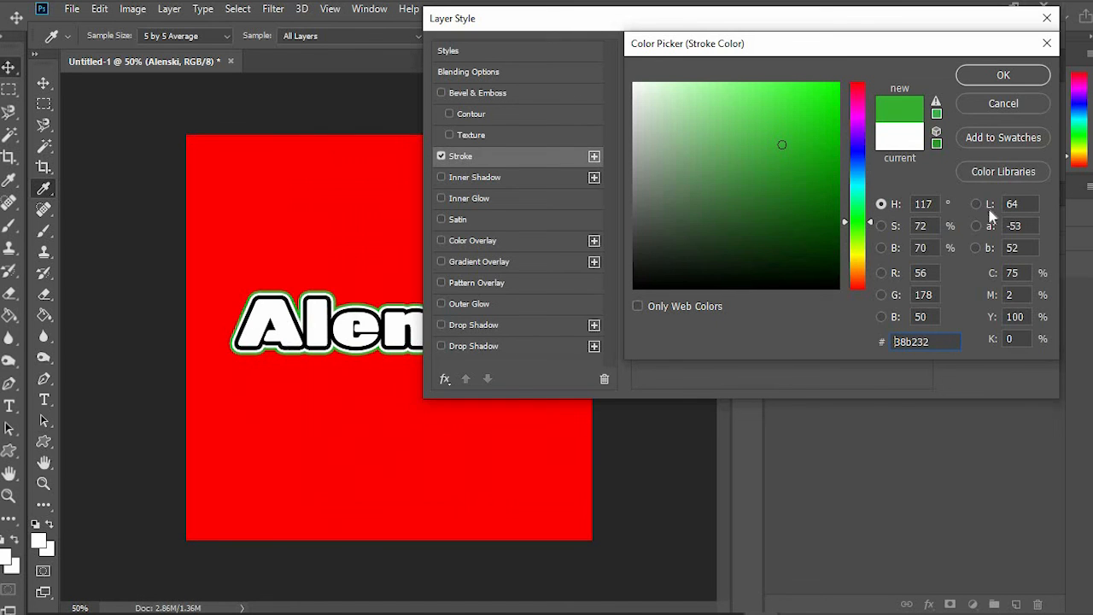
click(1005, 76)
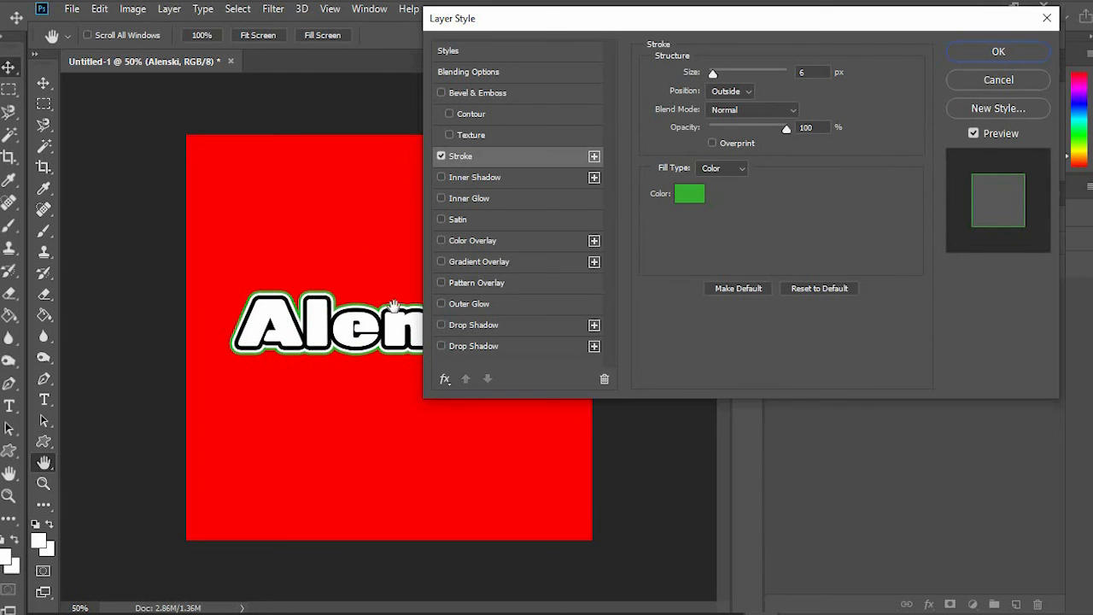
mouse_move(706, 75)
mouse_down()
mouse_move(729, 75)
mouse_move(715, 76)
mouse_up()
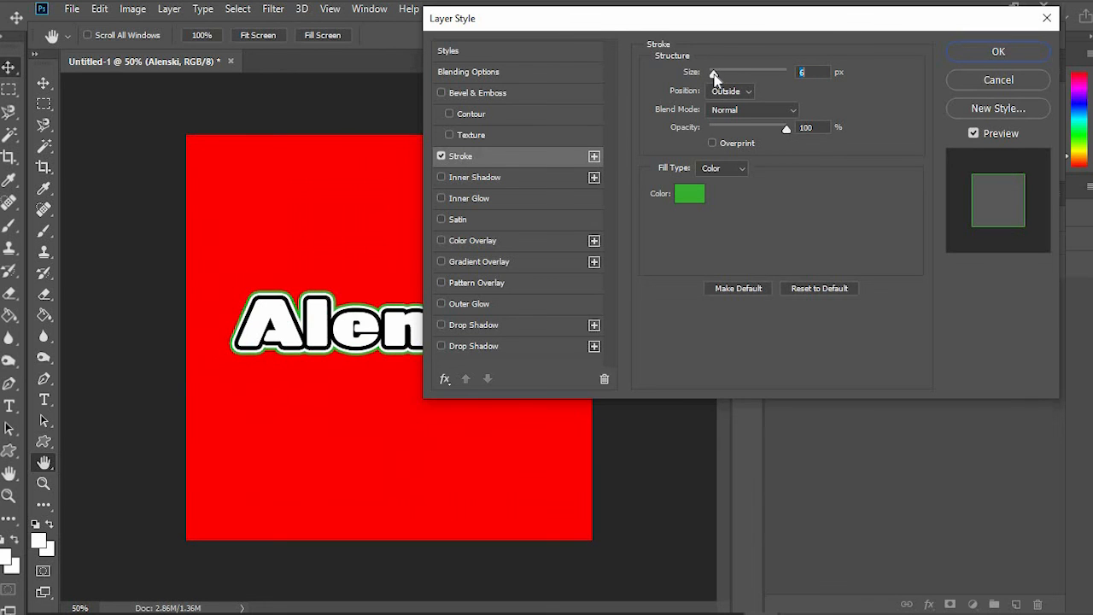
click(996, 53)
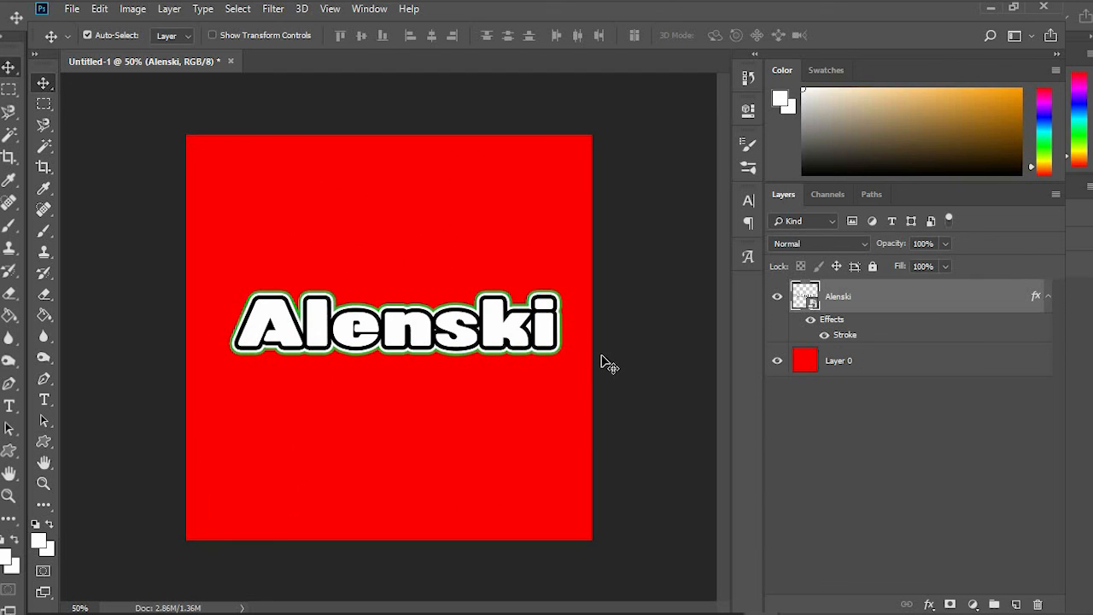
Step: Convert the green-stroked text layer to a smart object and add a Stroke effect to it, opening the stroke color for editing
right_click(996, 305)
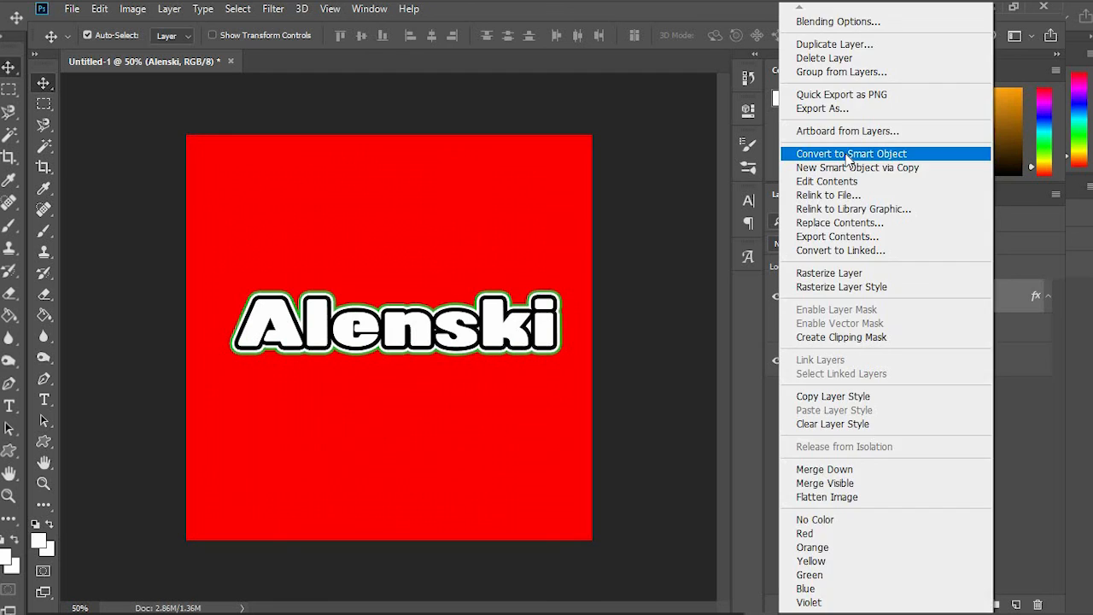
click(849, 156)
double_click(978, 299)
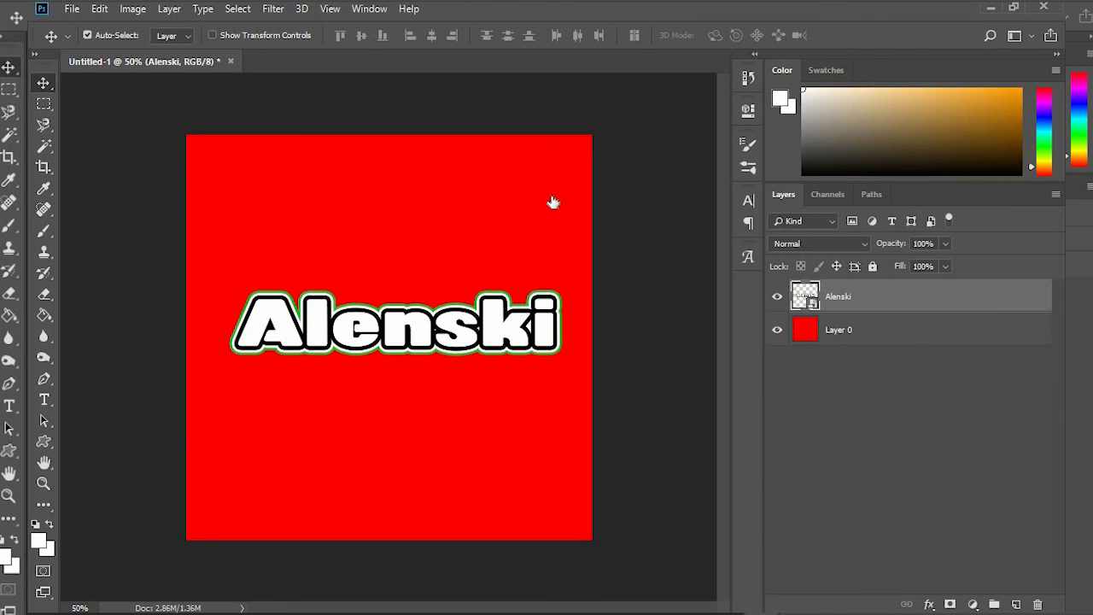
click(441, 157)
click(461, 162)
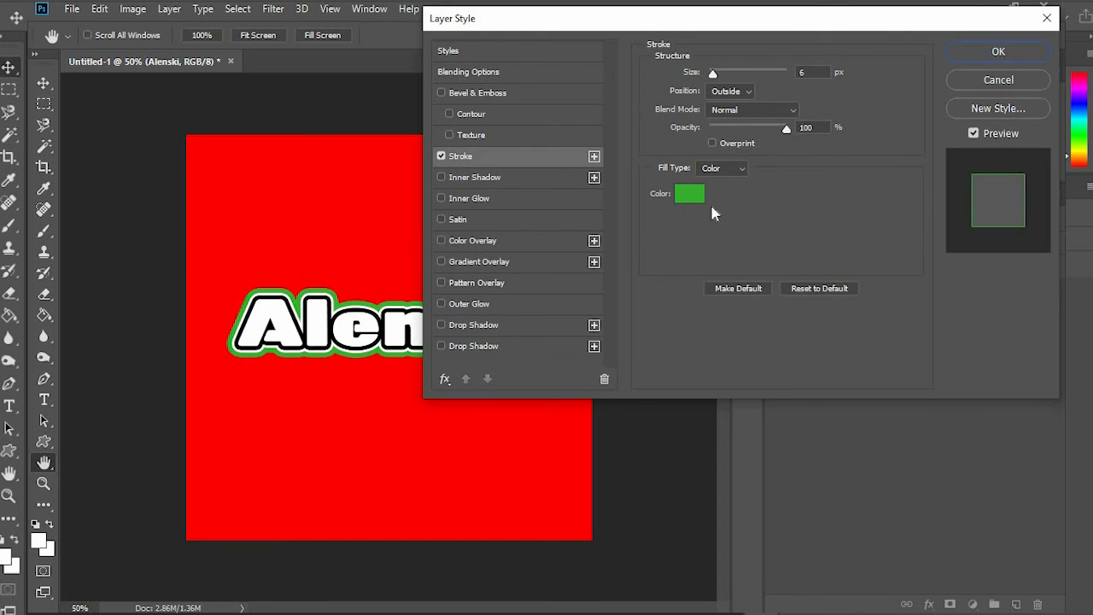
click(688, 195)
Step: Try black (000000), white (ffffff), blue and magenta (ff00d2) as the outermost stroke color
text(000000)
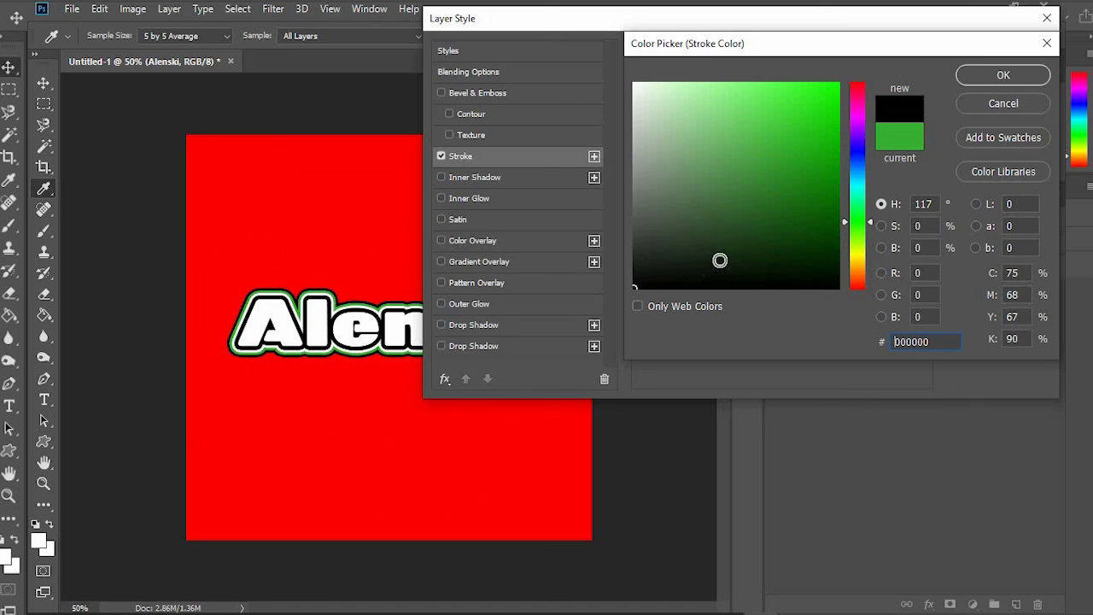
drag(639, 96, 631, 80)
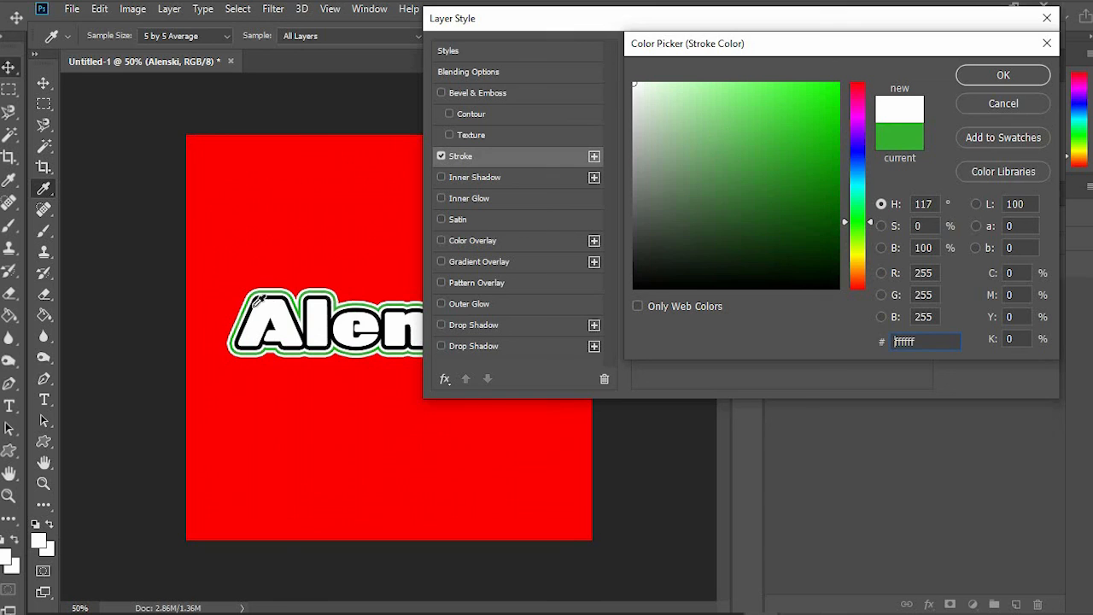
drag(671, 230, 635, 288)
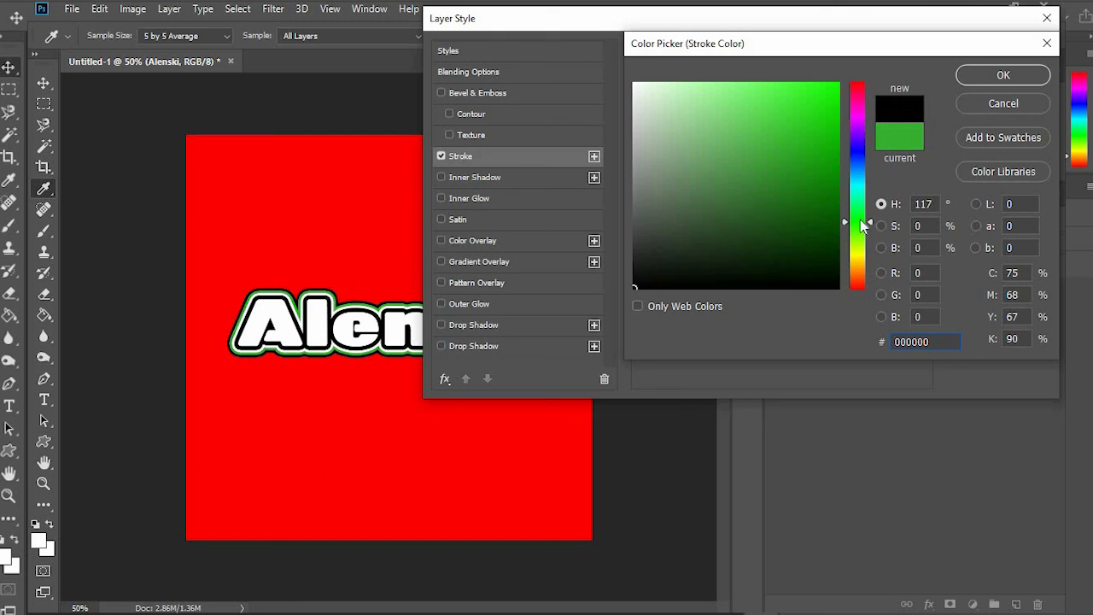
drag(860, 219, 862, 157)
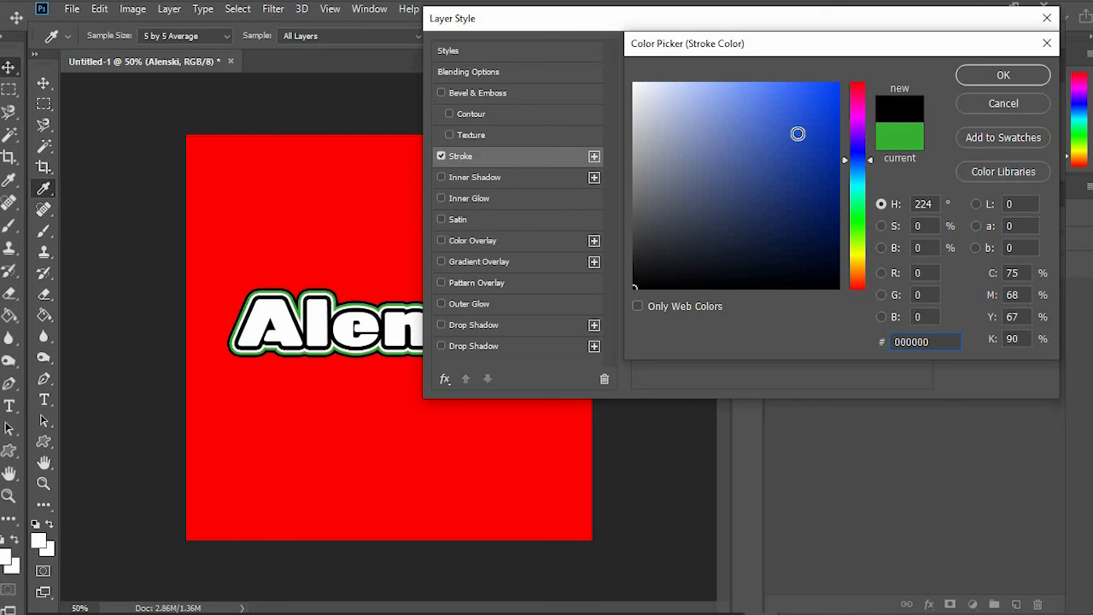
drag(798, 134, 886, 81)
click(857, 111)
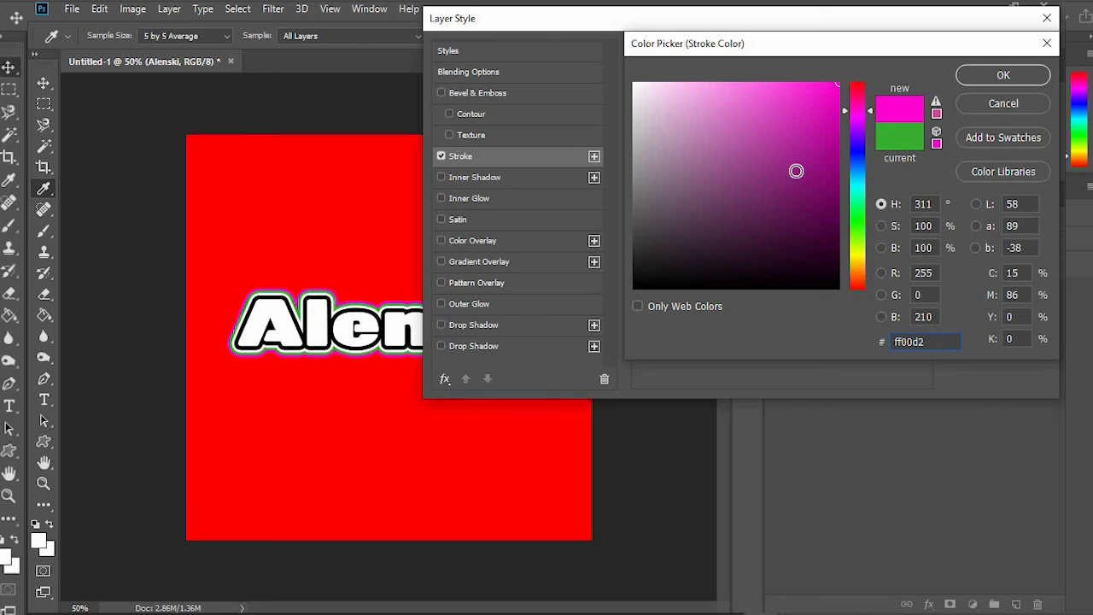
Step: Set the outermost stroke to white (ffffff) with a size of 4 px and apply the layer style
drag(710, 156, 630, 82)
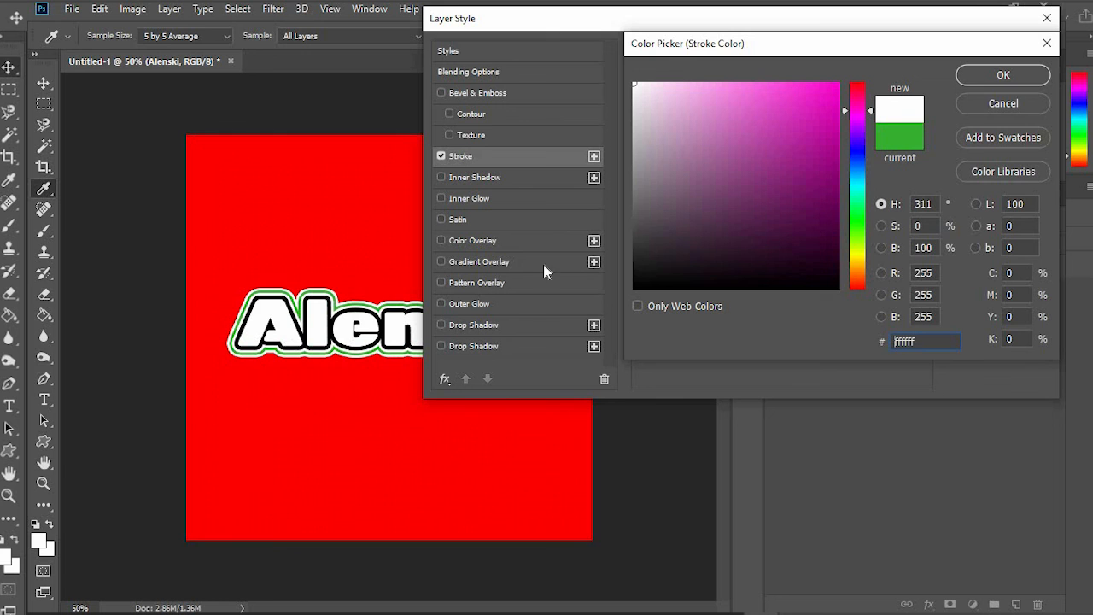
click(1002, 77)
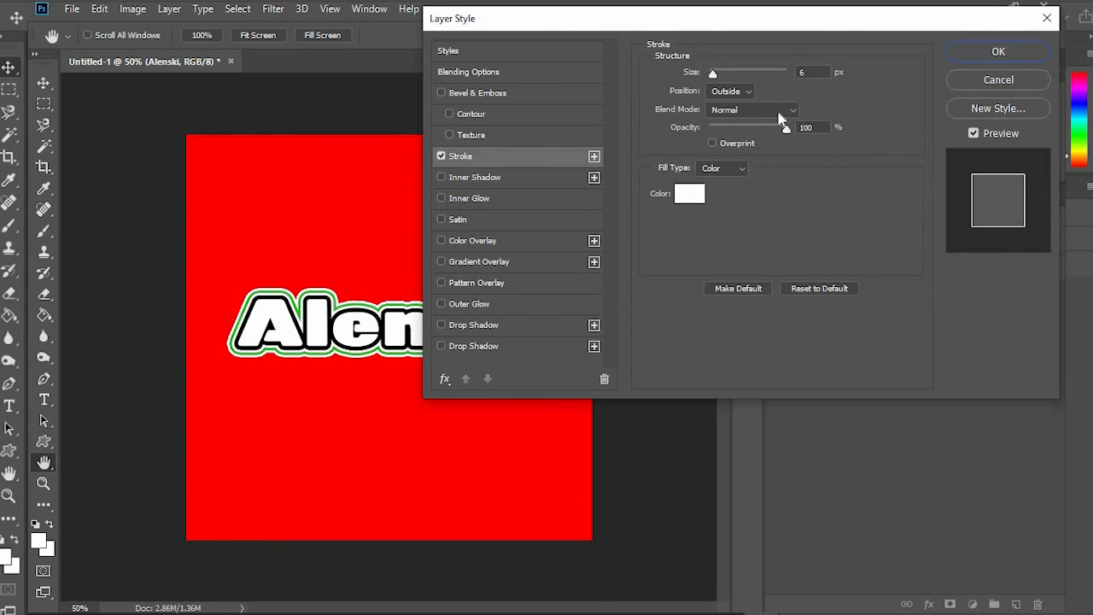
mouse_move(719, 73)
mouse_down()
mouse_move(749, 75)
mouse_move(708, 66)
mouse_move(725, 66)
mouse_move(713, 73)
mouse_up()
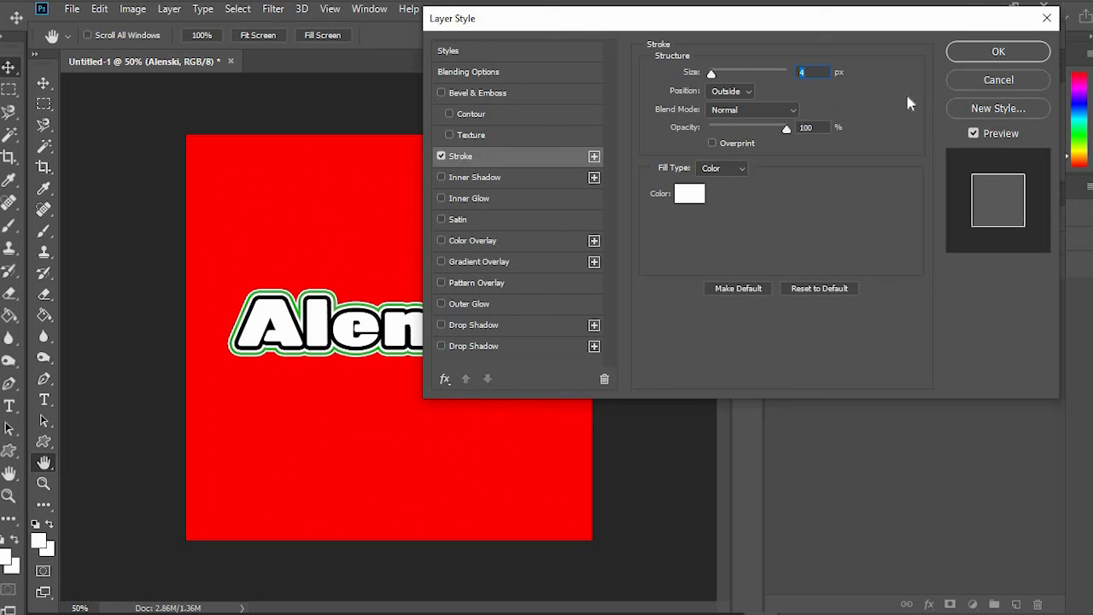
click(985, 50)
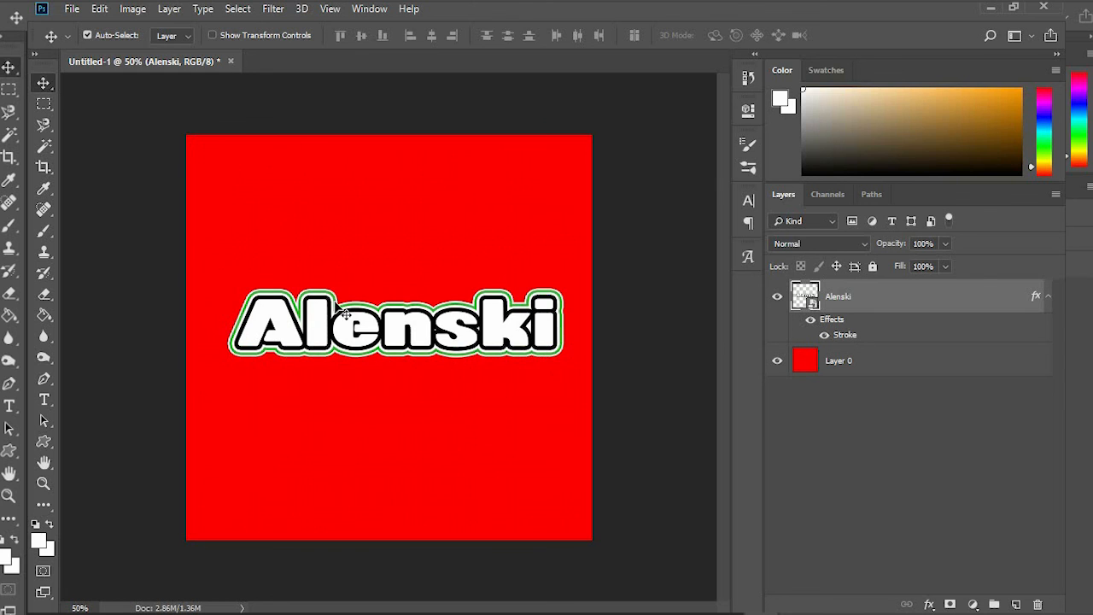
Step: Hide and show the text layer's effects to compare it with and without the outermost stroke
click(810, 322)
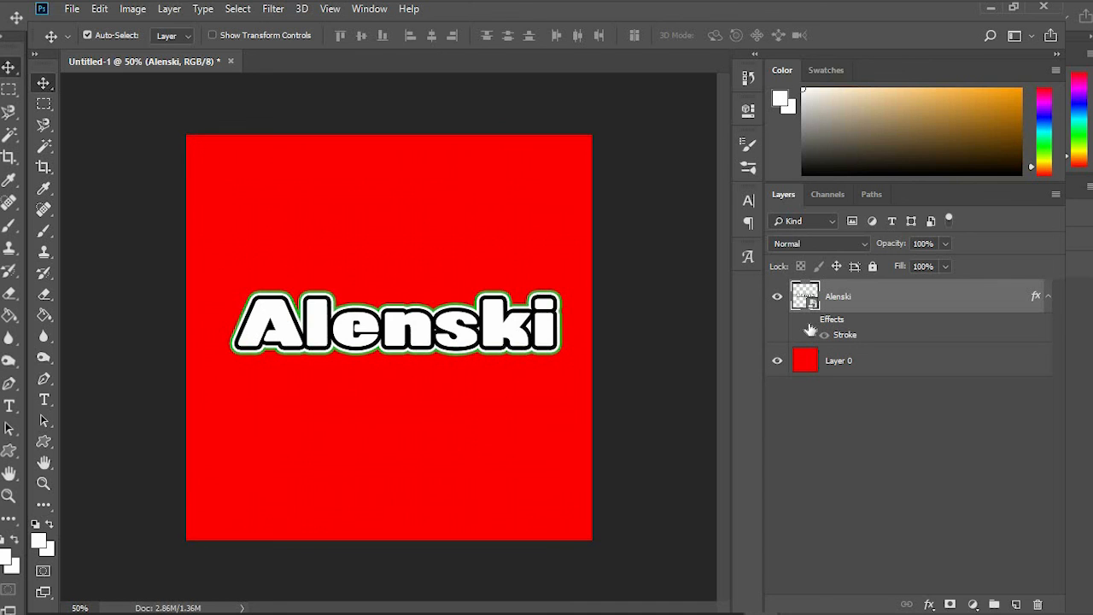
click(808, 323)
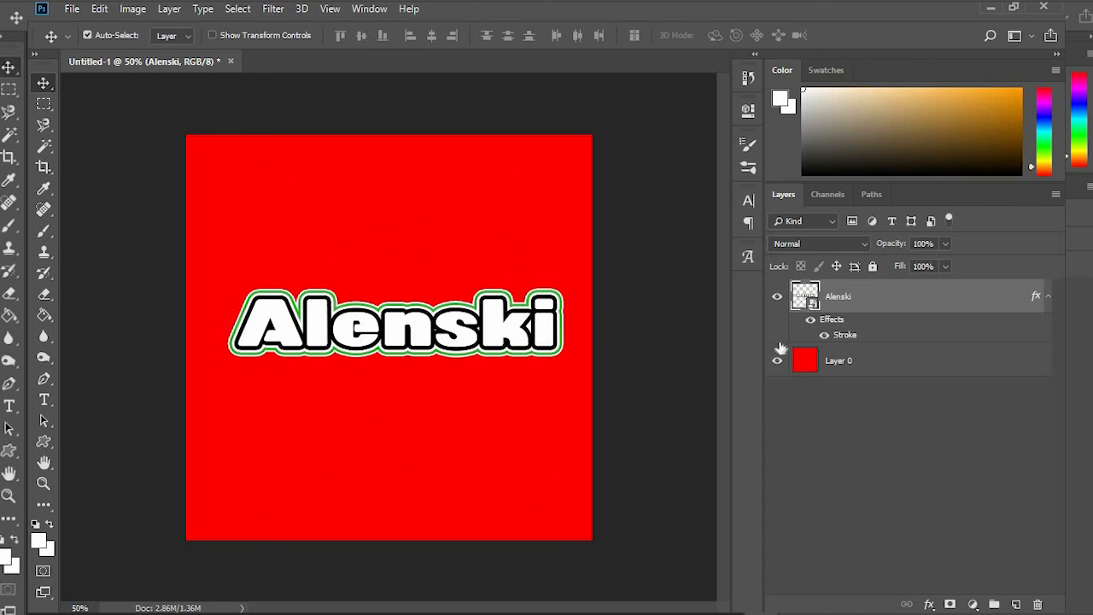